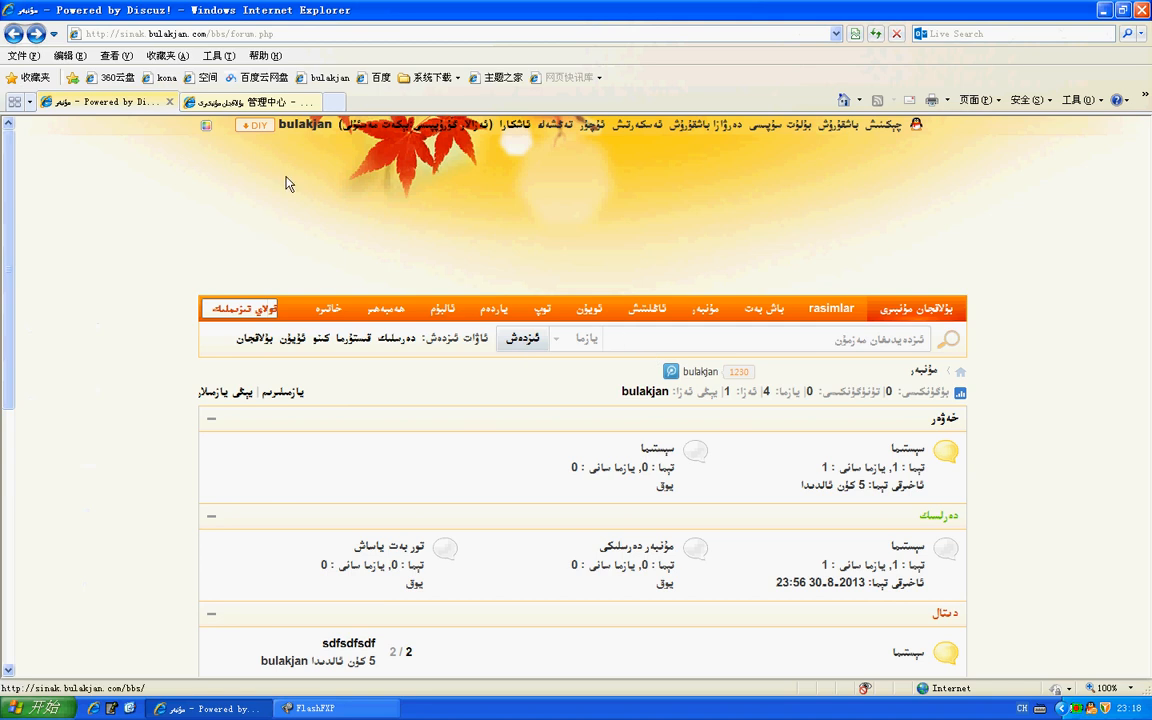
# Step: Switch to FlashFXP and browse the remote server to the bbs/source/plugin folder
pyautogui.click(268, 103)
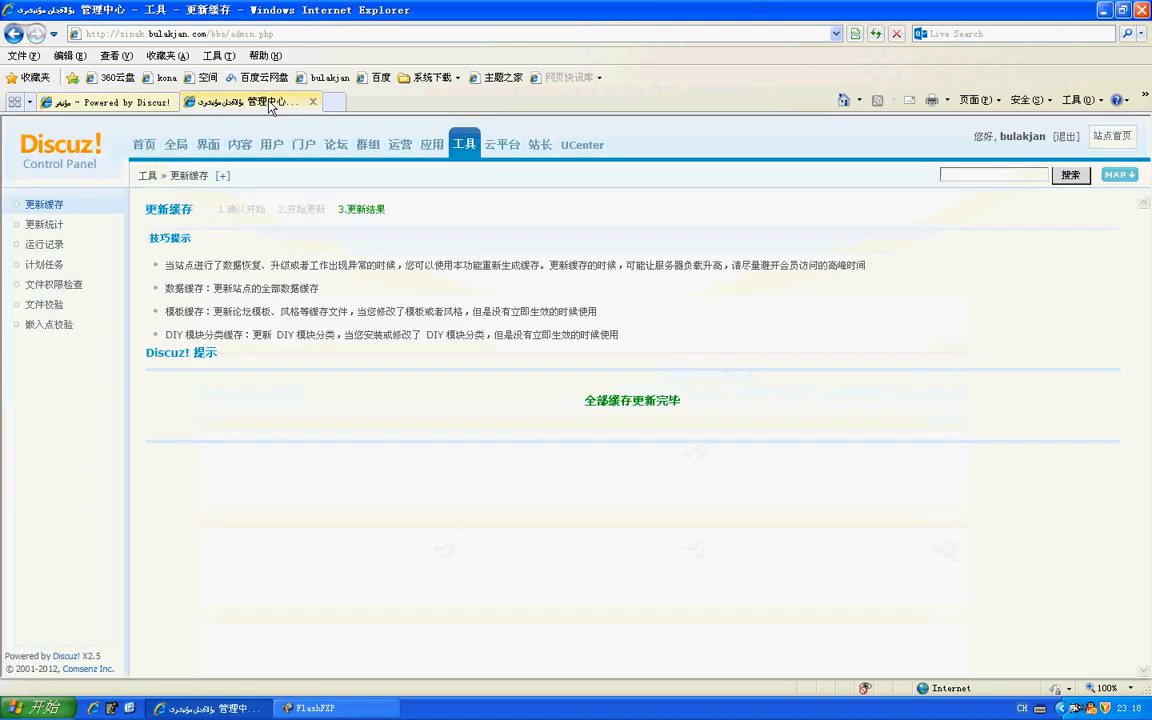
pyautogui.click(1104, 10)
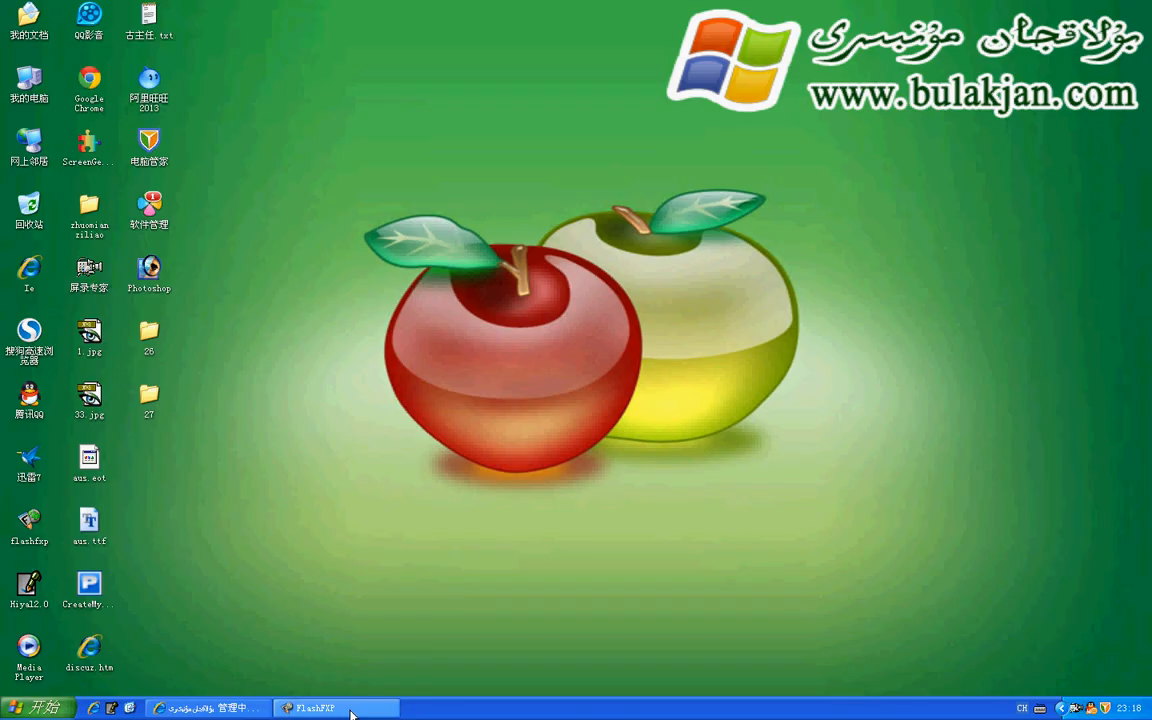
pyautogui.click(315, 708)
pyautogui.click(742, 165)
pyautogui.click(742, 165)
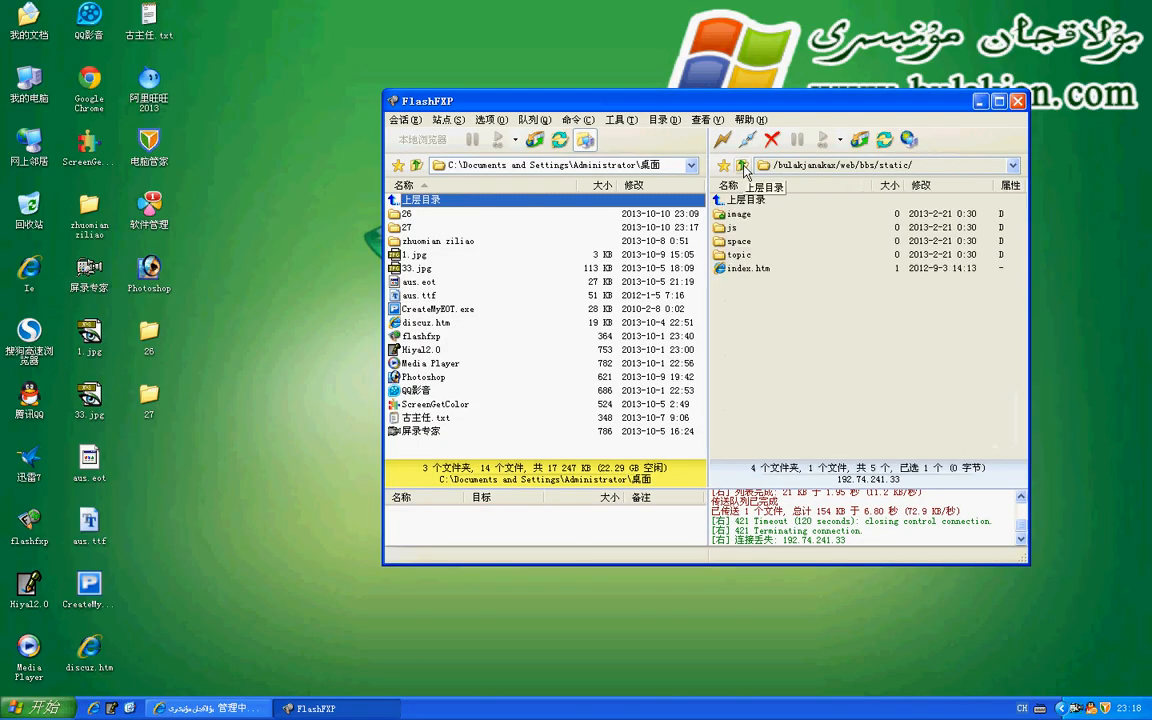
pyautogui.click(742, 165)
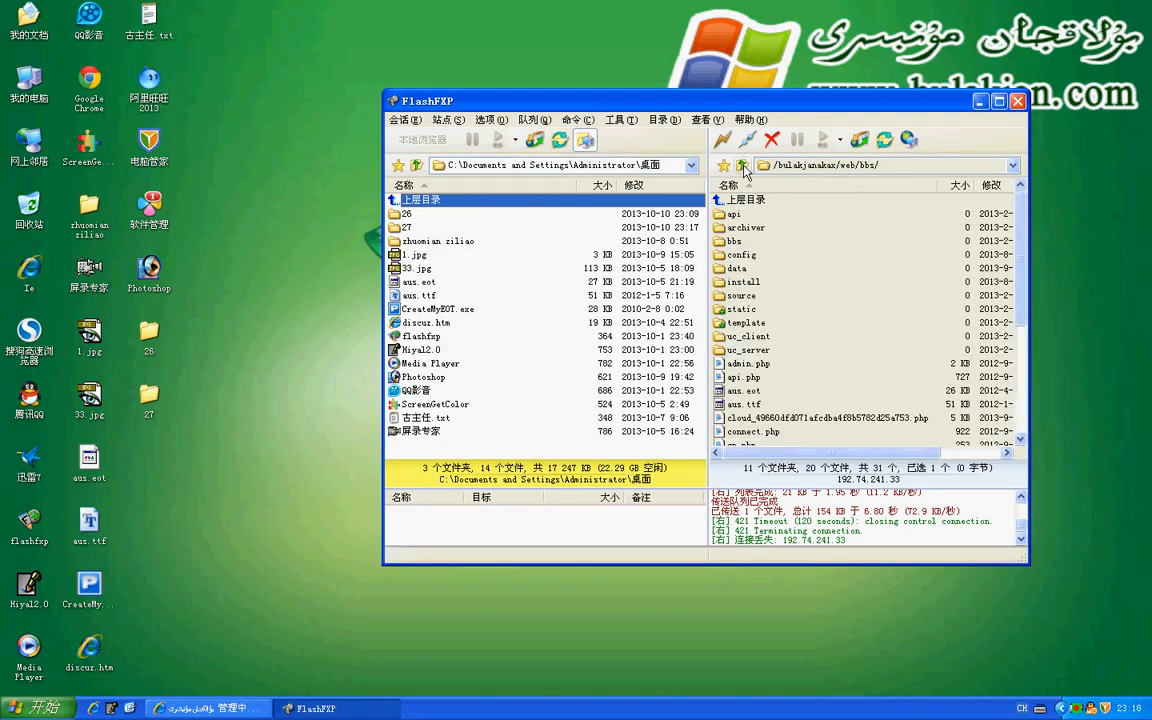
pyautogui.click(720, 296)
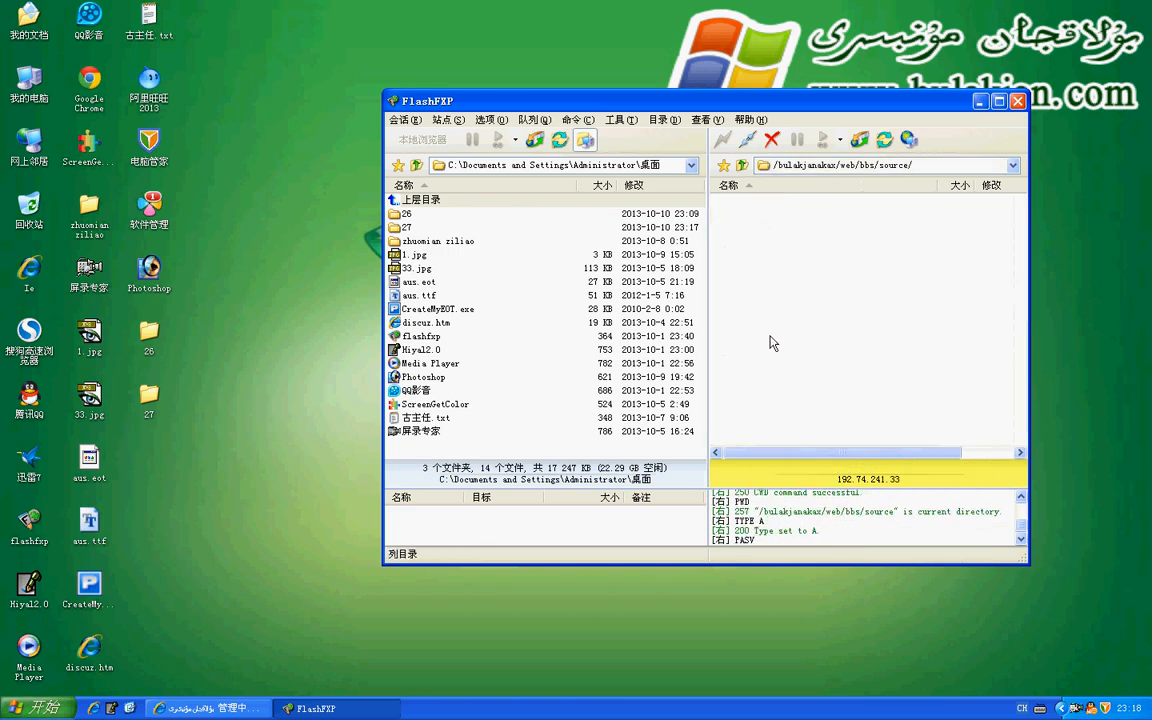
pyautogui.doubleClick(757, 309)
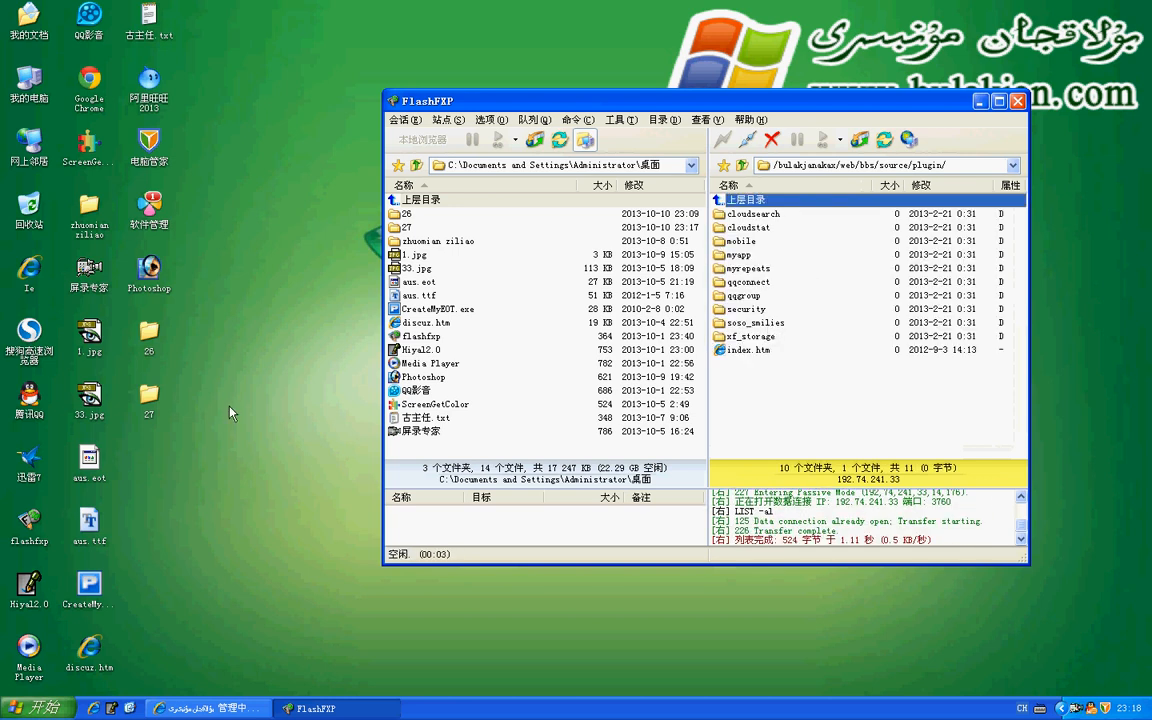
# Step: Look inside the desktop folder 27 for the plugin folder and close its window
pyautogui.doubleClick(152, 399)
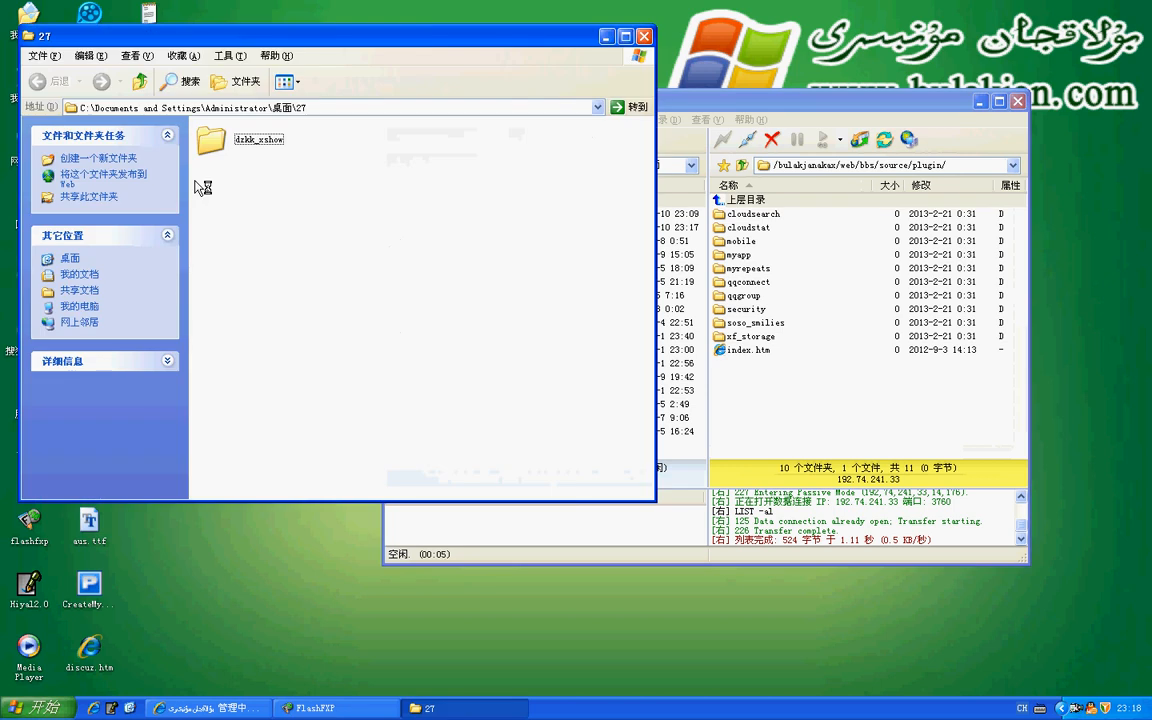
pyautogui.moveTo(343, 184); pyautogui.dragTo(185, 121)
pyautogui.click(401, 185)
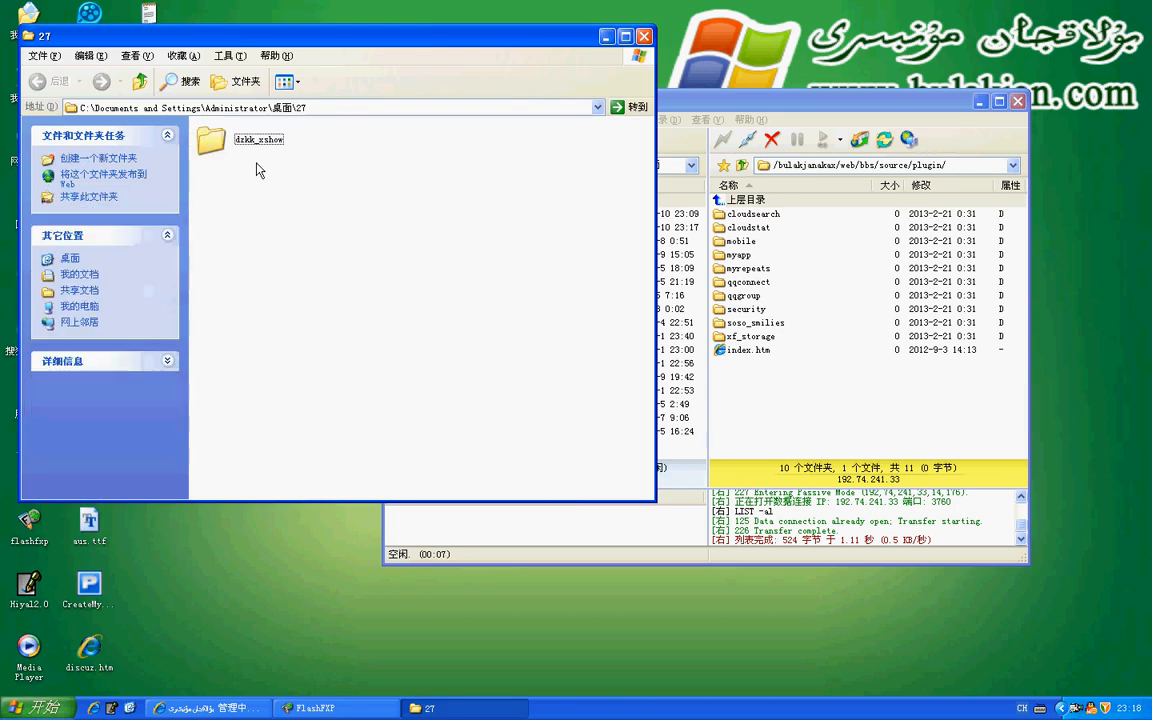
pyautogui.click(644, 36)
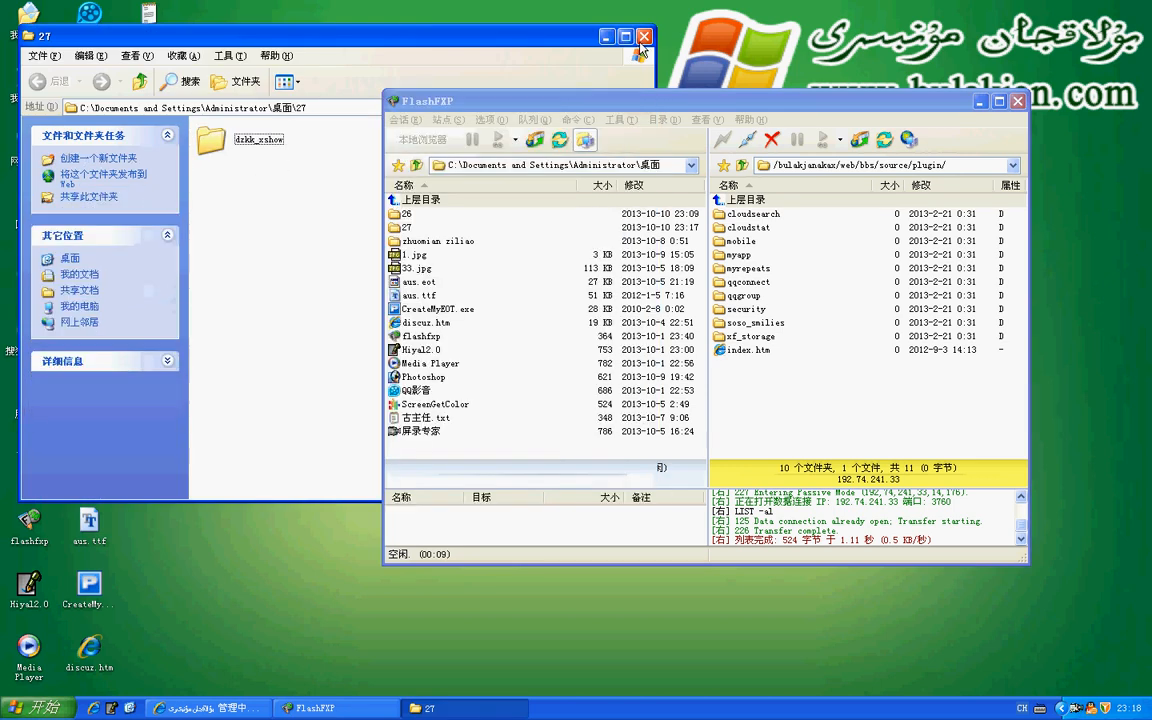
# Step: Upload the dzkk_xshow folder from the local folder 27 to the server's bbs/source/plugin folder
pyautogui.doubleClick(408, 227)
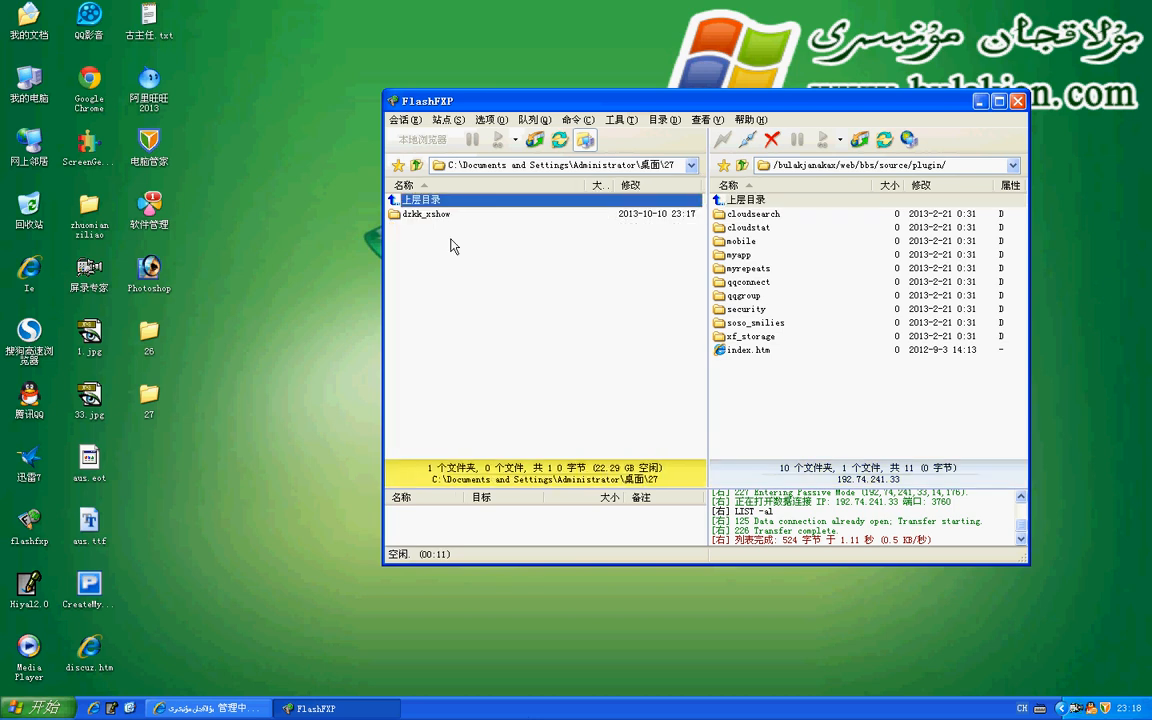
pyautogui.click(429, 215)
pyautogui.doubleClick(429, 215)
pyautogui.click(416, 165)
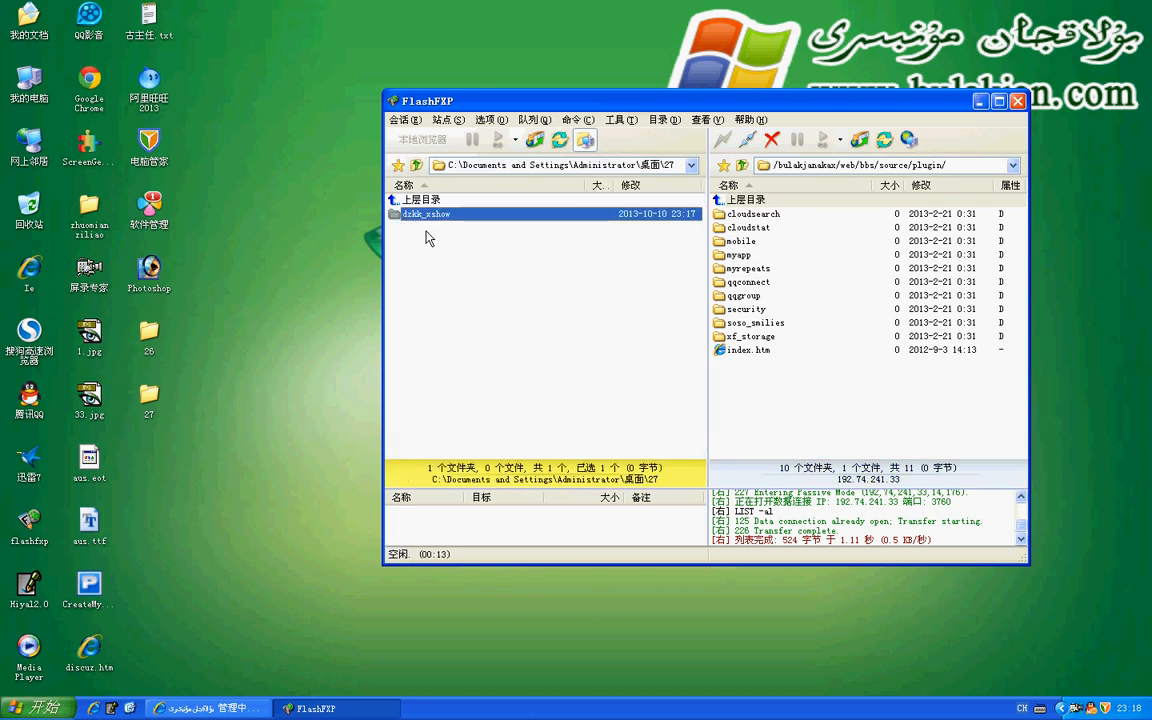
pyautogui.rightClick(429, 216)
pyautogui.click(440, 222)
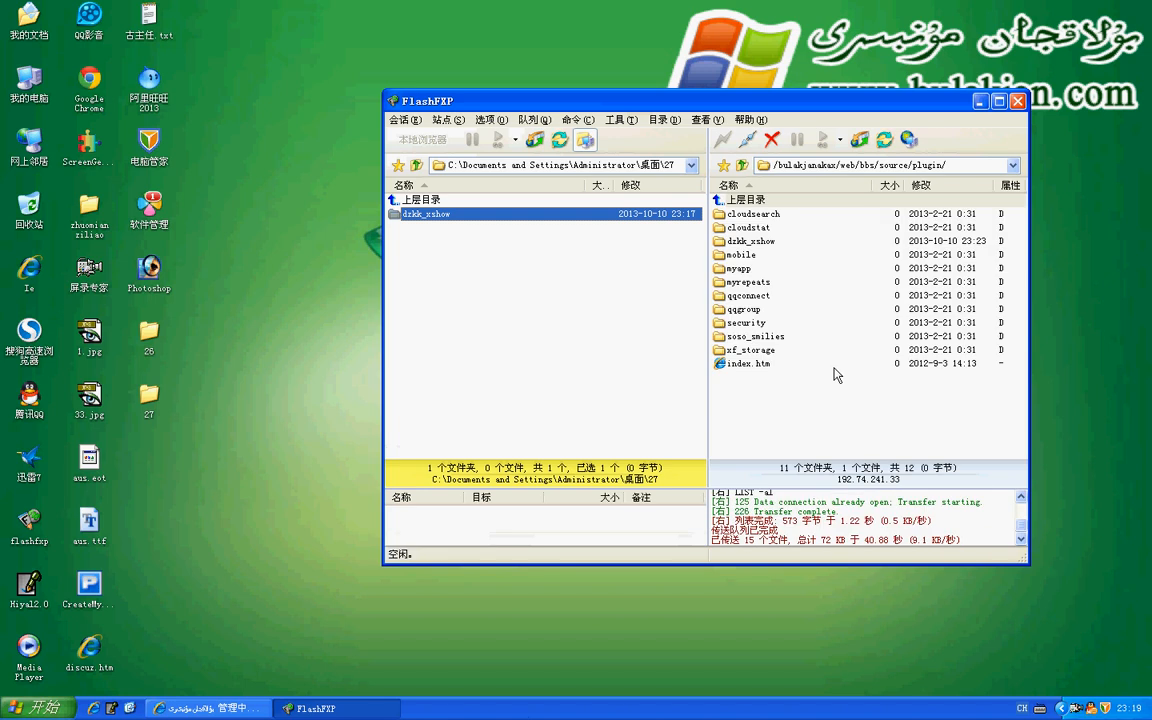
# Step: Switch to the Discuz! control panel in Internet Explorer and install the XShow 首页N格 X 2.6 plugin
pyautogui.click(222, 708)
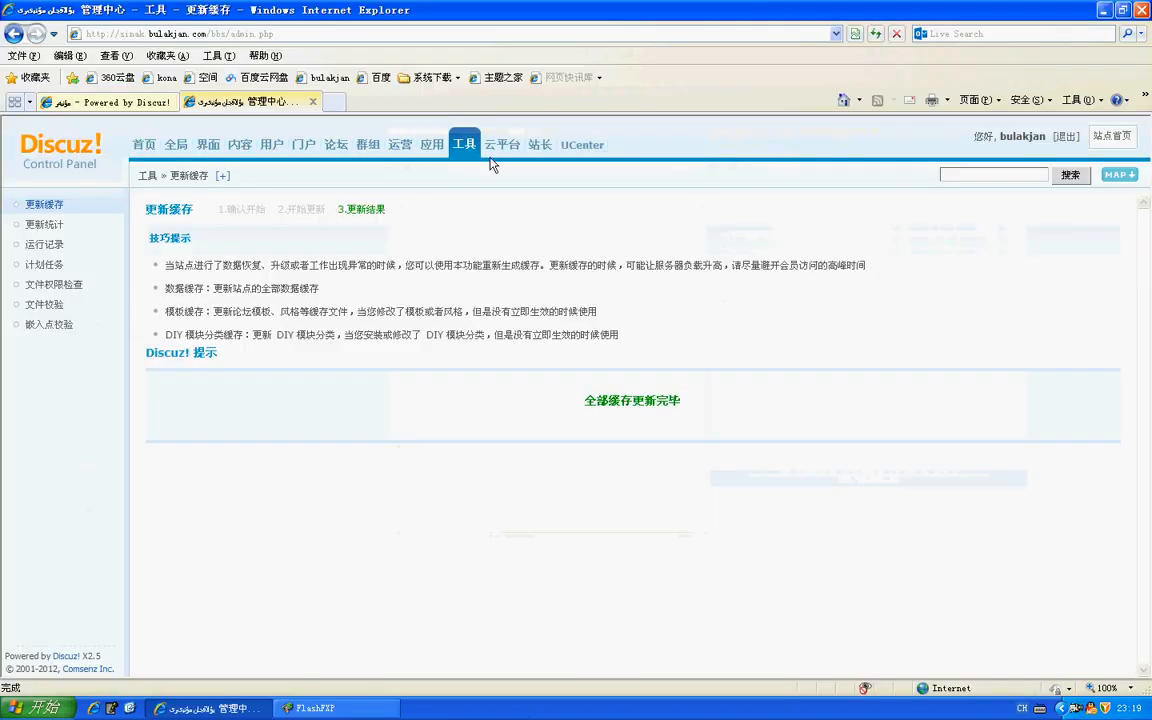
pyautogui.click(433, 148)
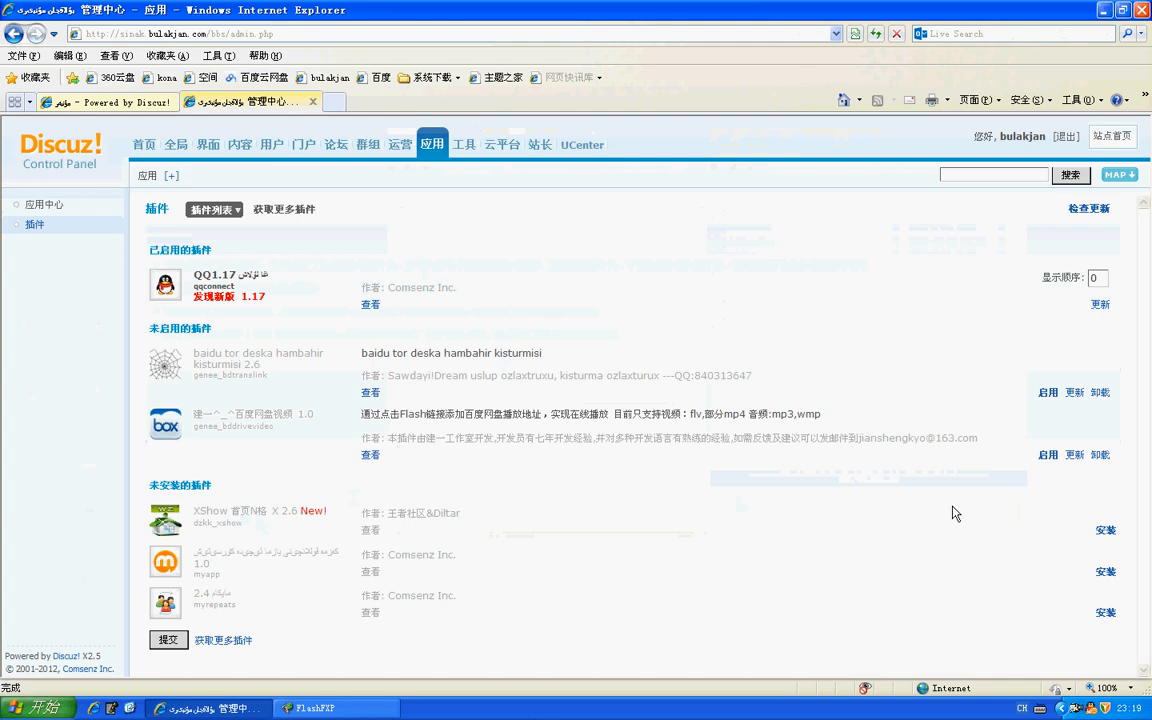
pyautogui.click(1105, 533)
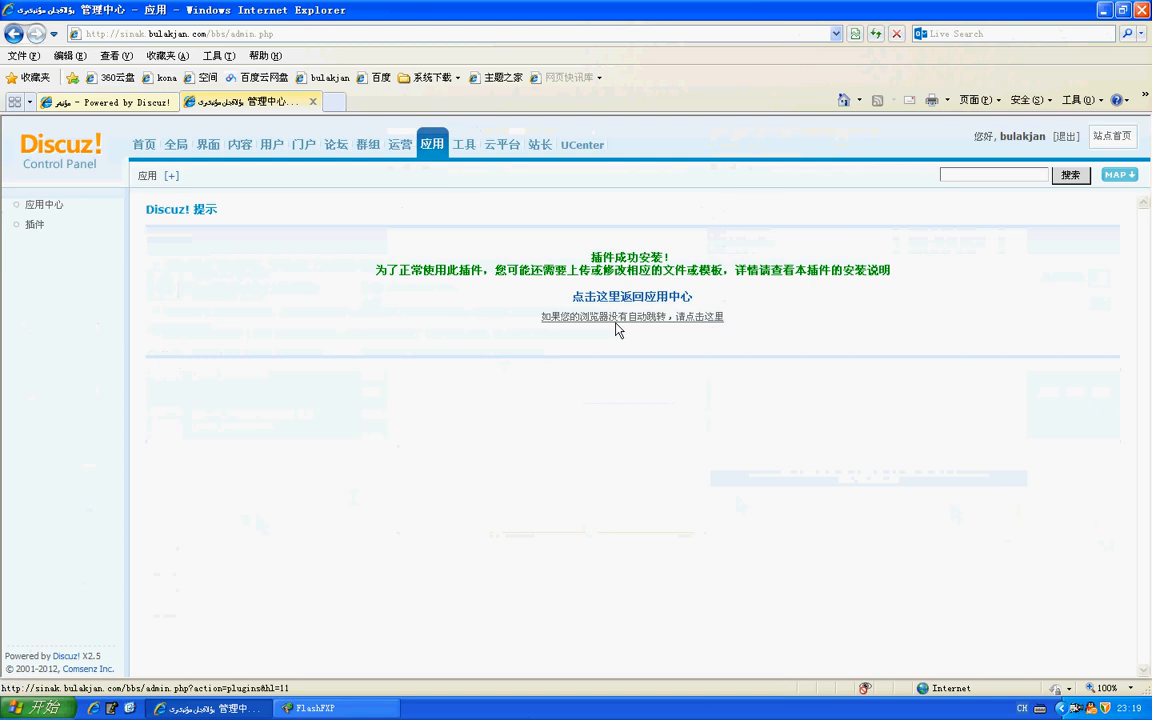
pyautogui.click(615, 320)
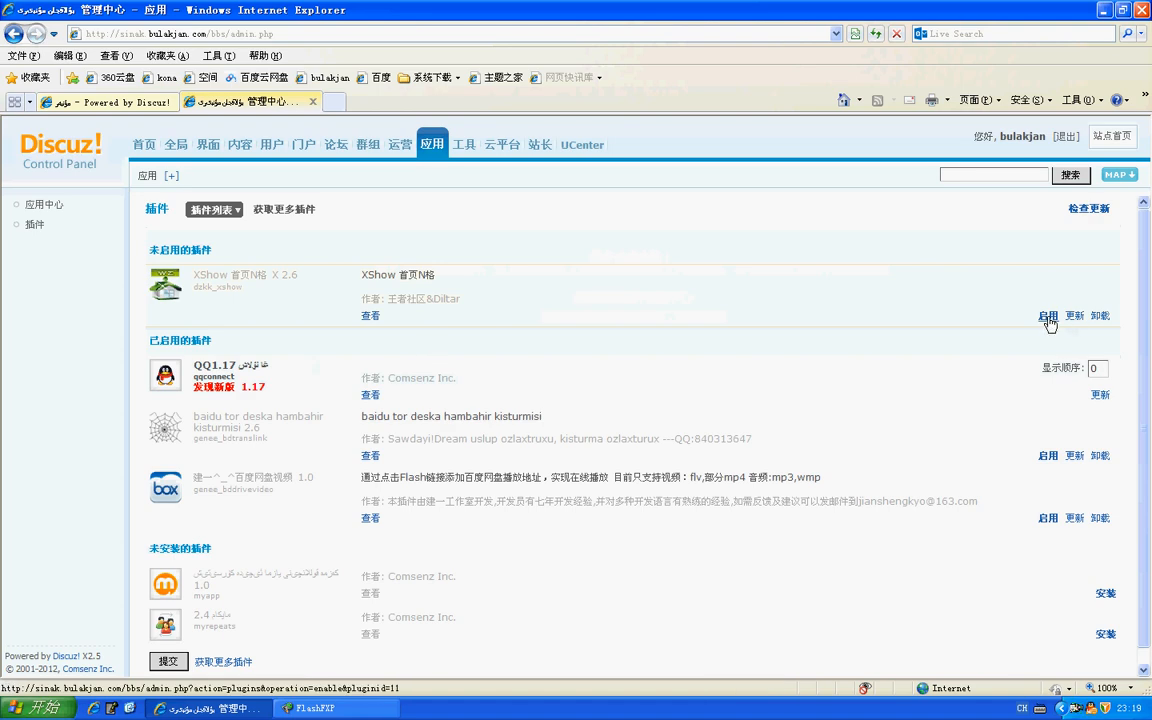
# Step: Enable the XShow 首页N格 plugin in the plugin list
pyautogui.click(315, 708)
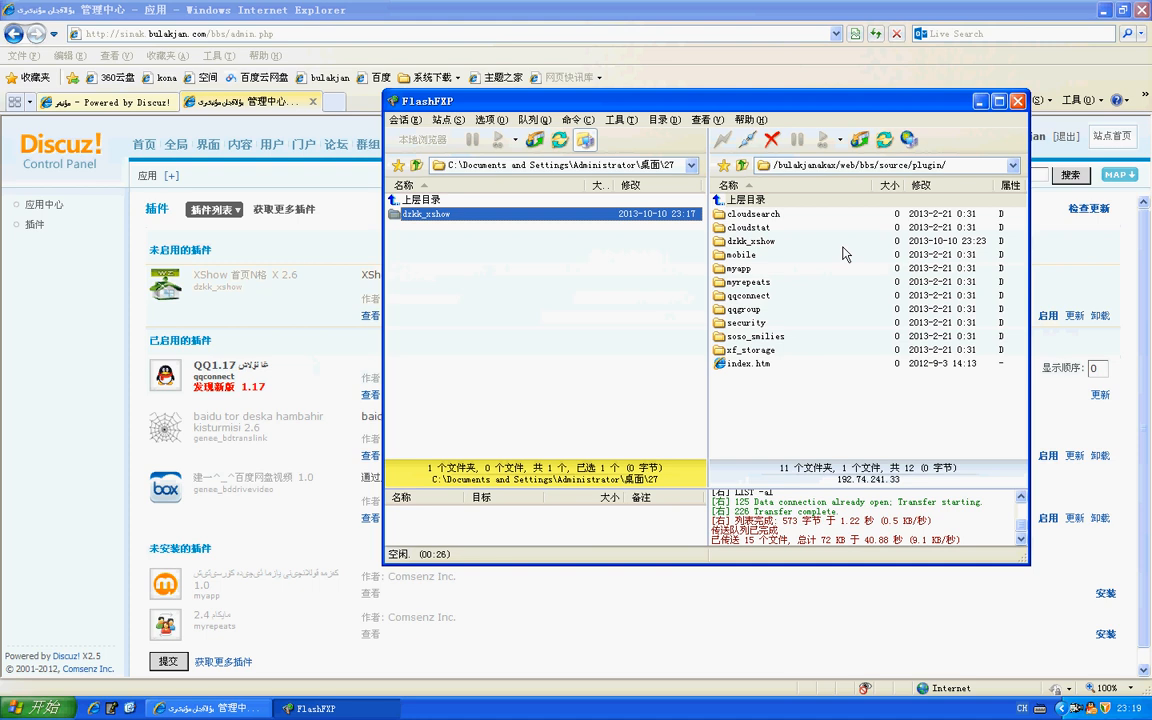
pyautogui.click(883, 92)
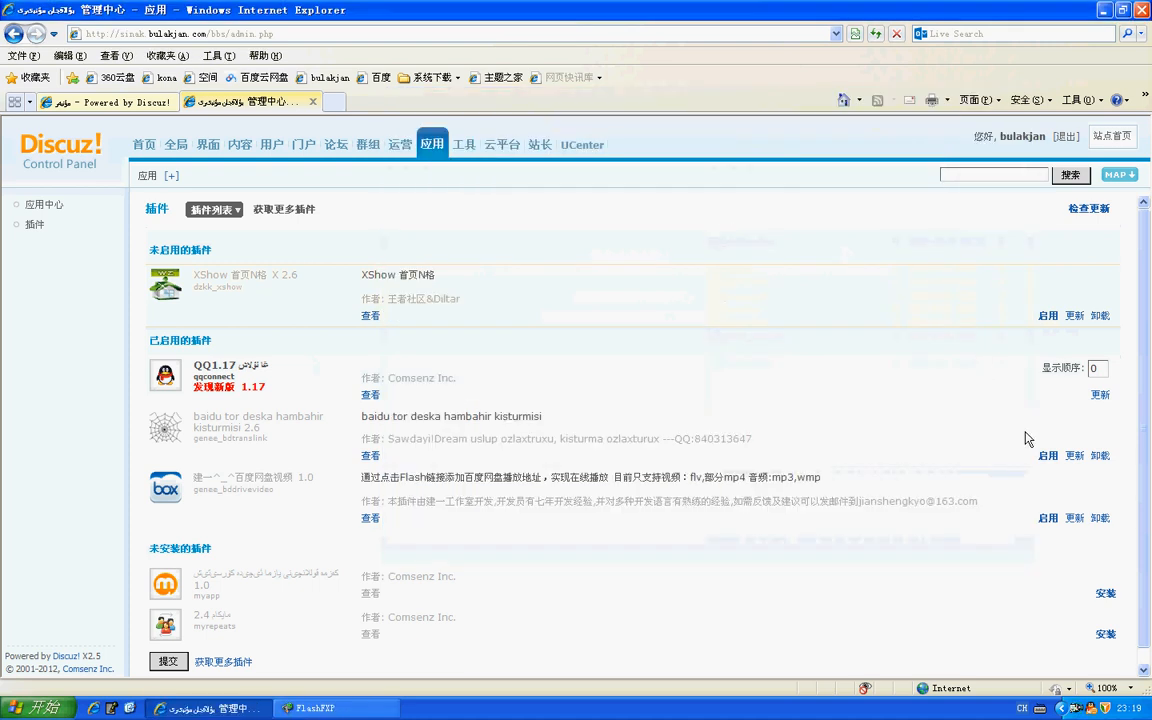
pyautogui.click(1047, 315)
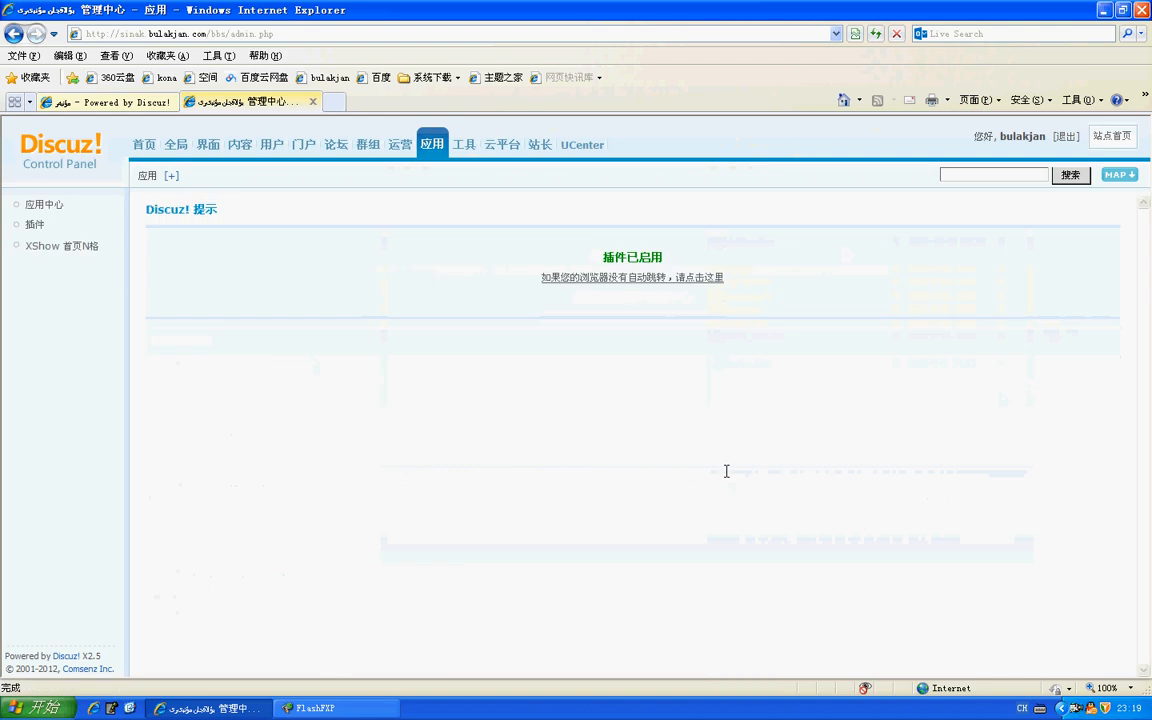
# Step: Open the XShow 首页N格 settings and select the value of 标题文字长度
pyautogui.click(80, 247)
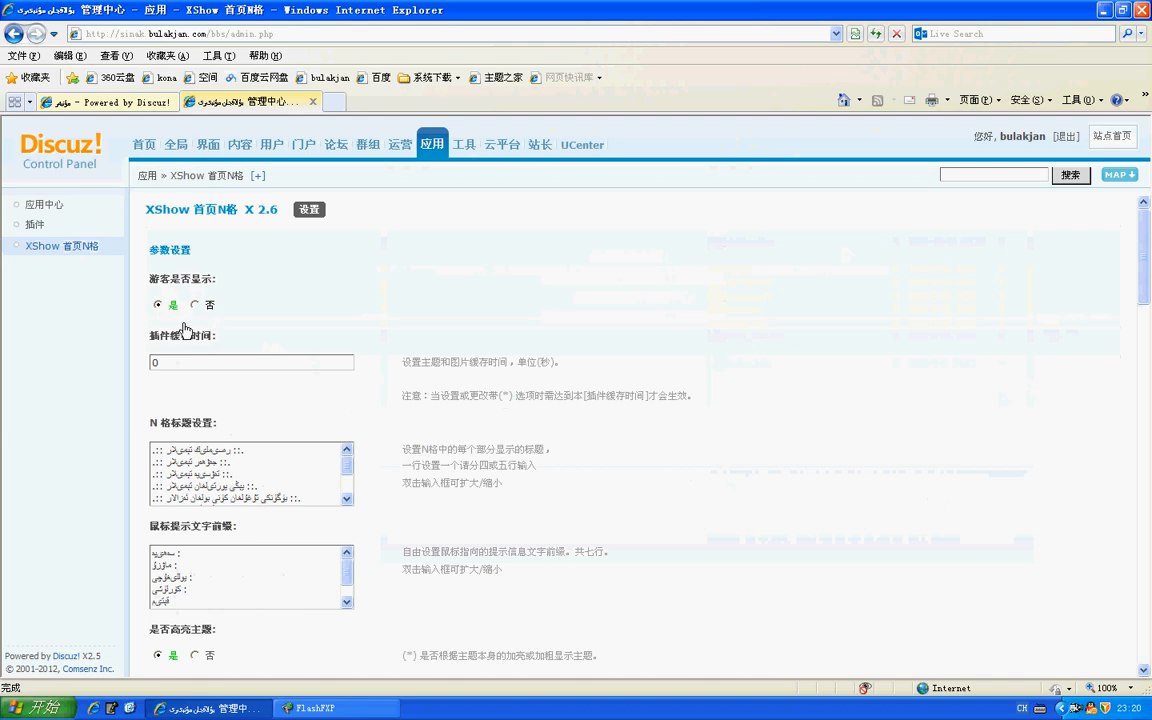
pyautogui.scroll(-3, 360, 411)
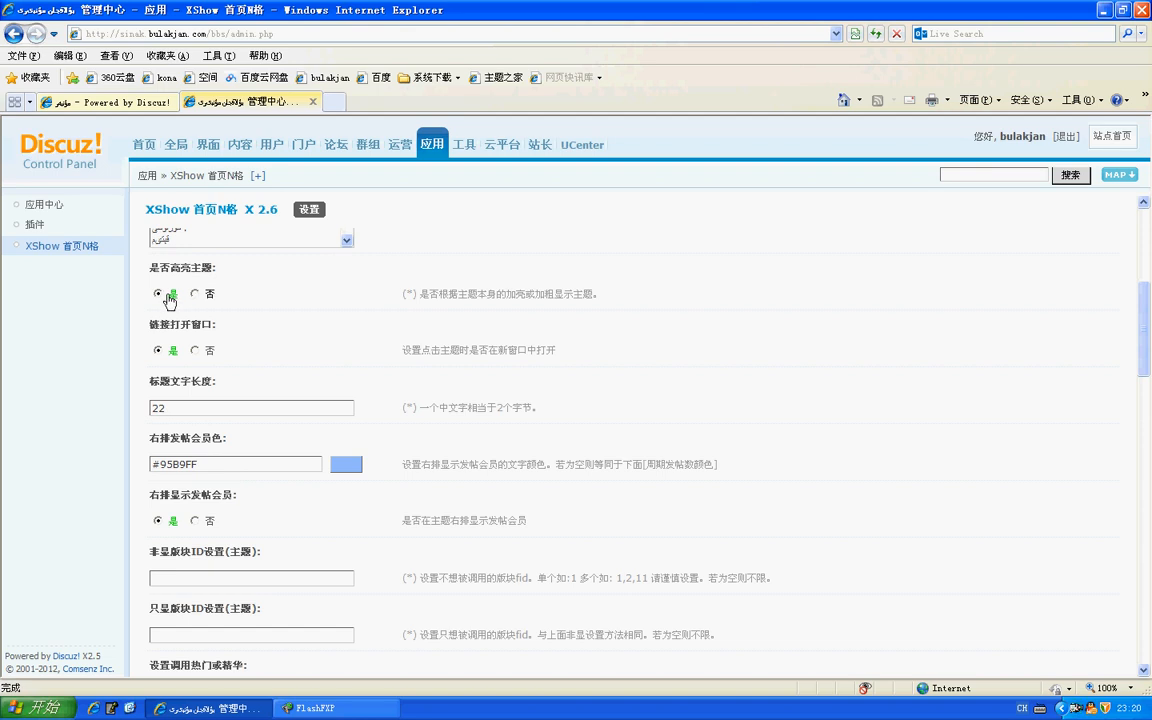
pyautogui.click(158, 408)
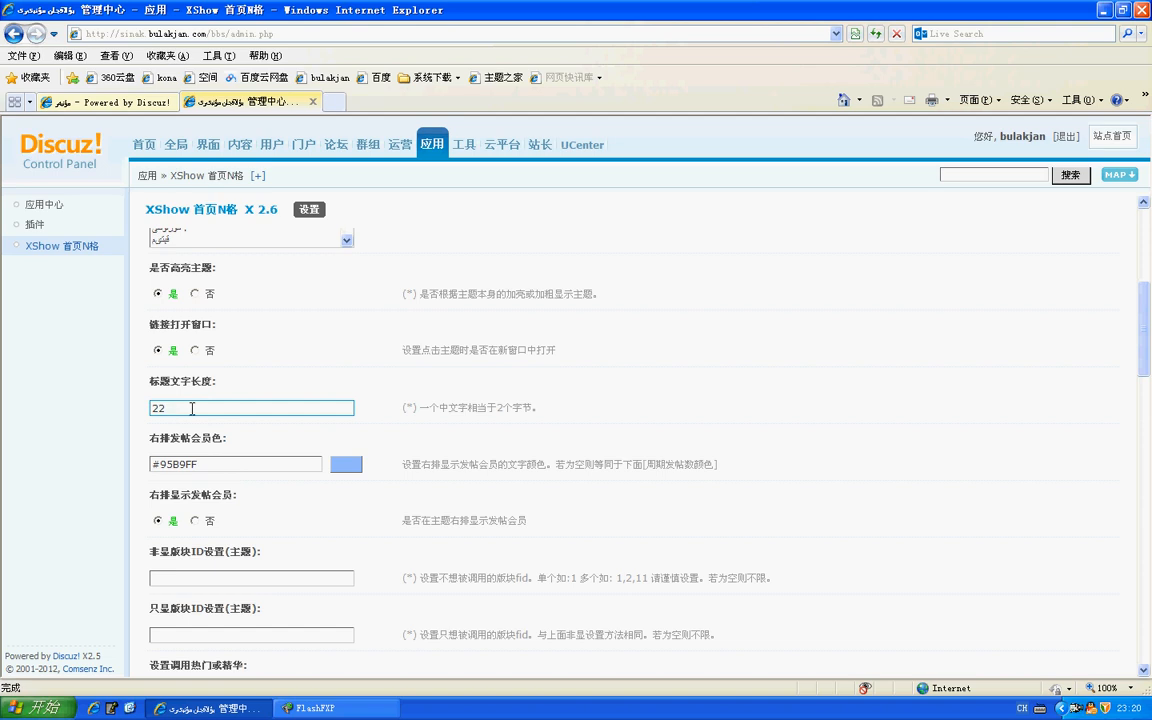
pyautogui.moveTo(192, 408); pyautogui.dragTo(140, 405)
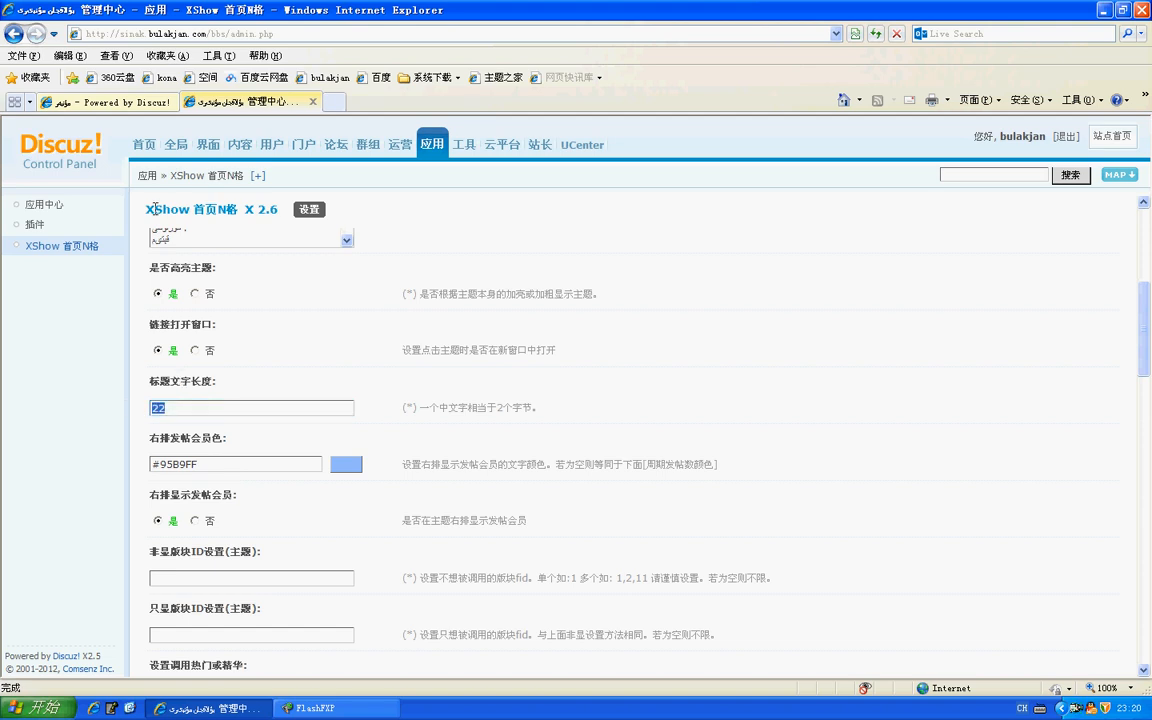
# Step: Reload the forum page and examine the new topic grid and the details of its first newest topic
pyautogui.click(115, 100)
pyautogui.click(875, 33)
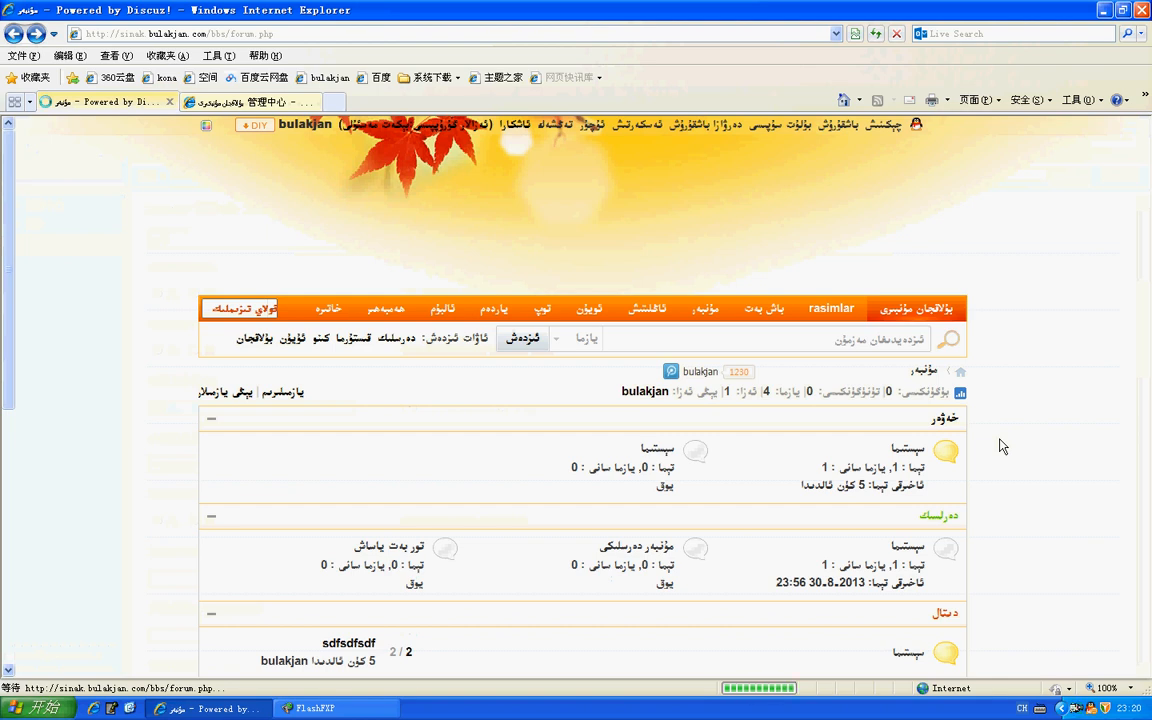
pyautogui.scroll(-4, 1039, 445)
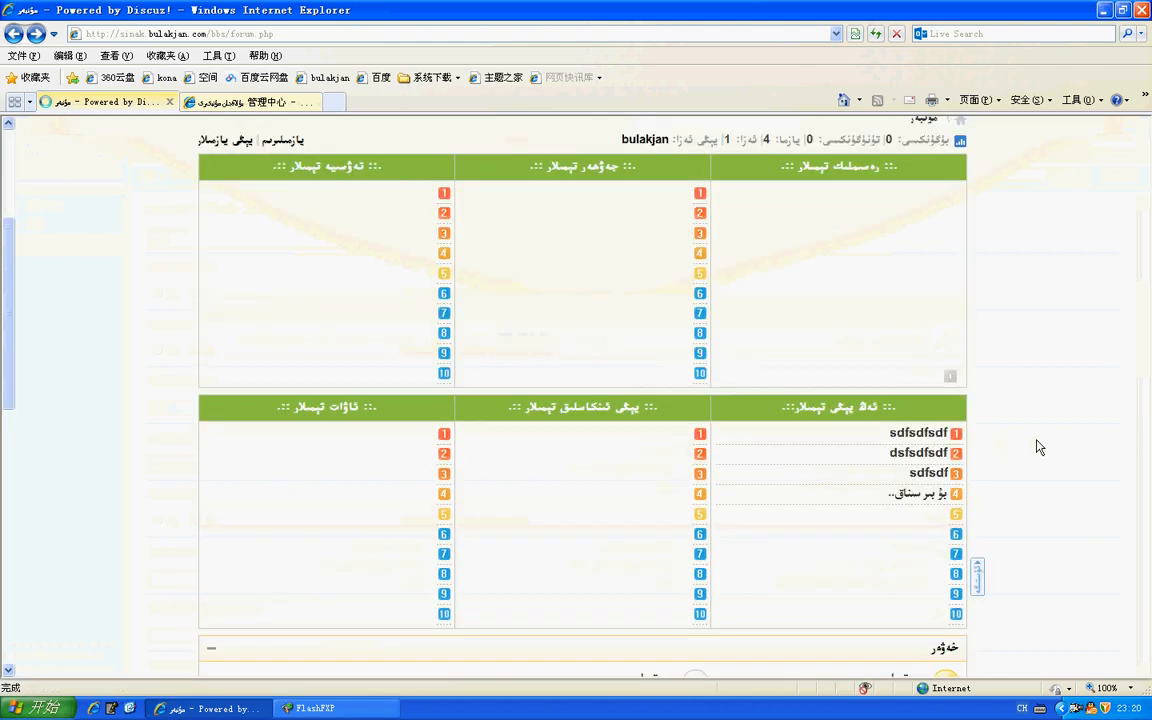
pyautogui.moveTo(917, 440)
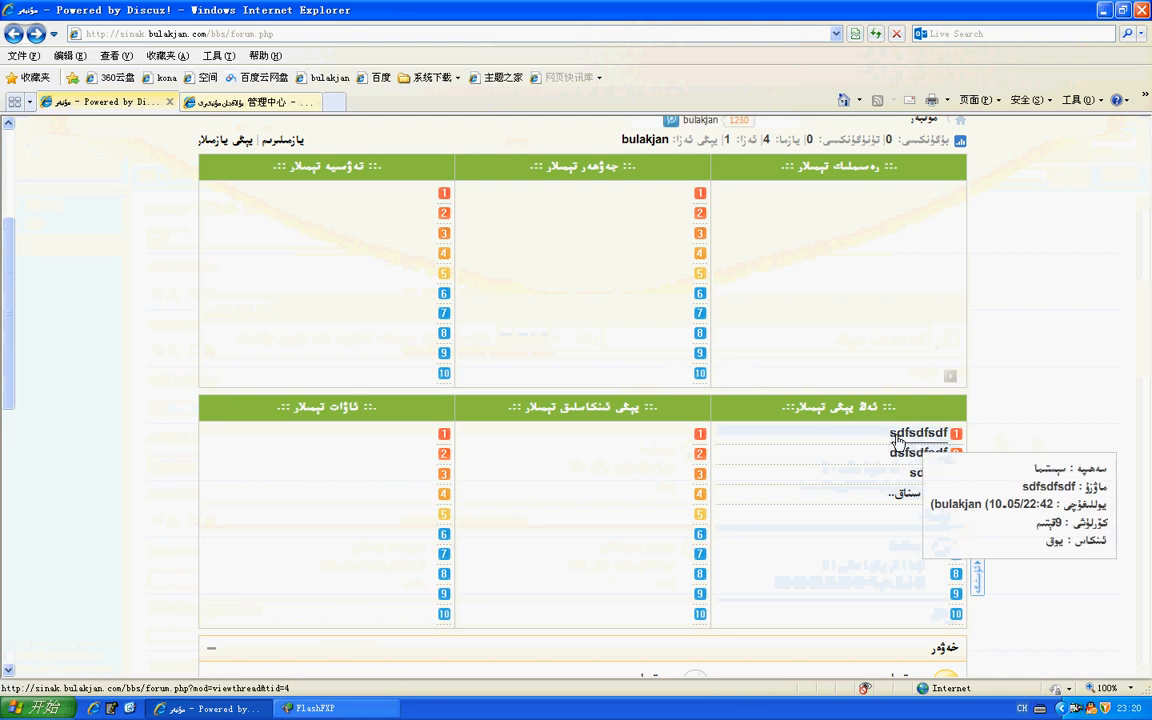
# Step: In the XShow settings, set 标题文字长度 to 300 and 右排显示发帖会员 to 否
pyautogui.click(224, 101)
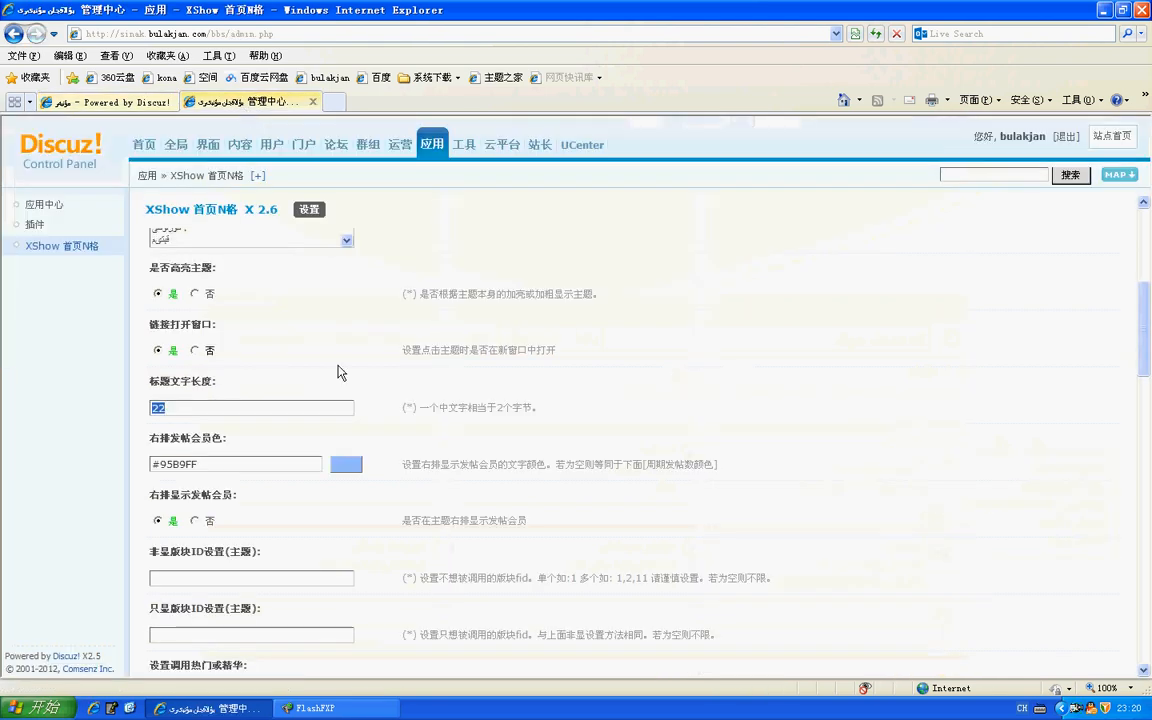
pyautogui.write('300')
pyautogui.click(169, 104)
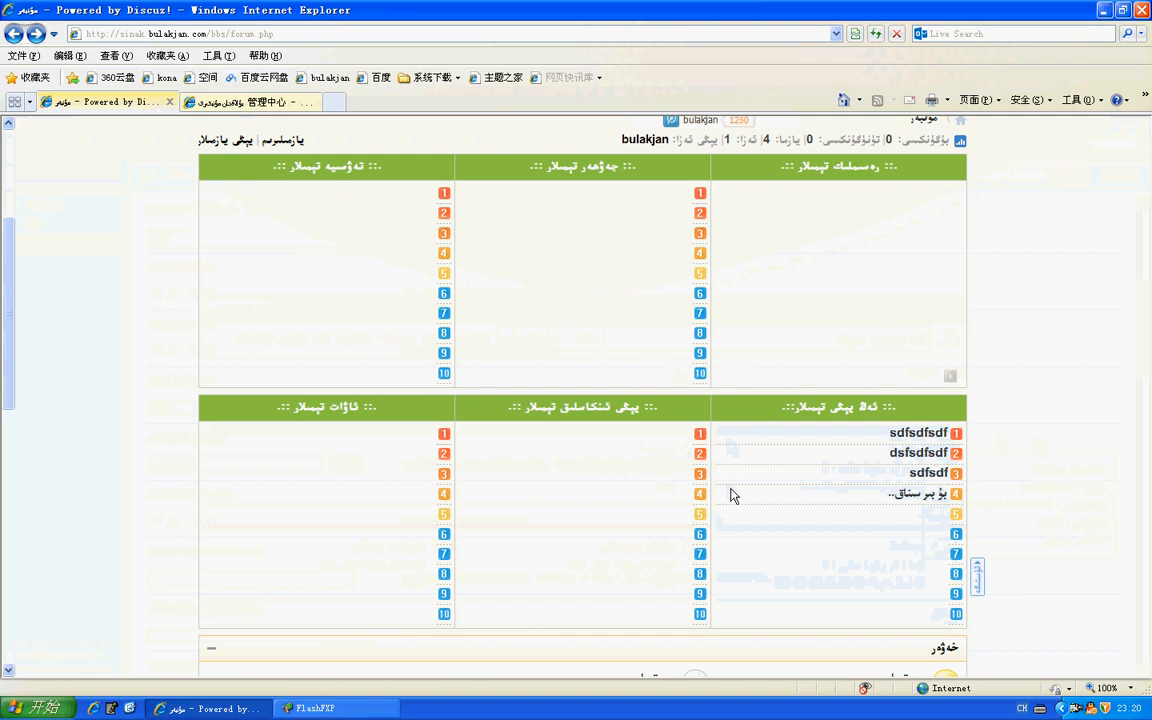
pyautogui.click(290, 102)
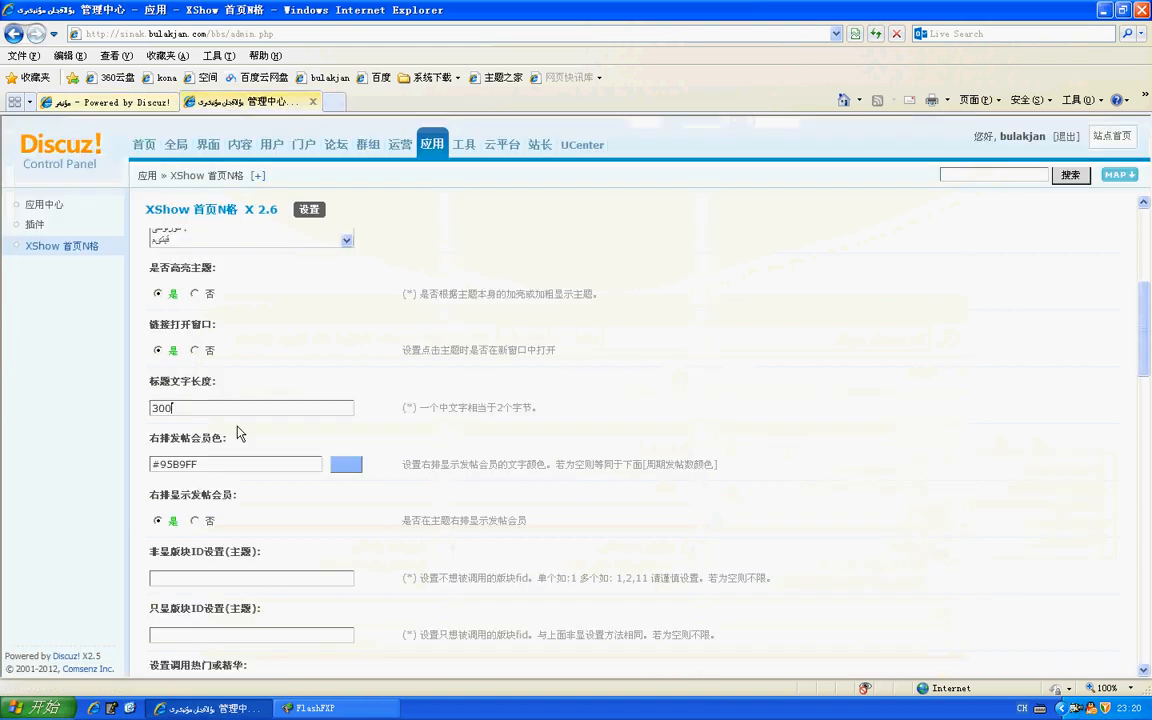
pyautogui.click(194, 520)
# Step: Set 第五格会员发帖排行周期 to 新注册会员
pyautogui.scroll(-3, 286, 519)
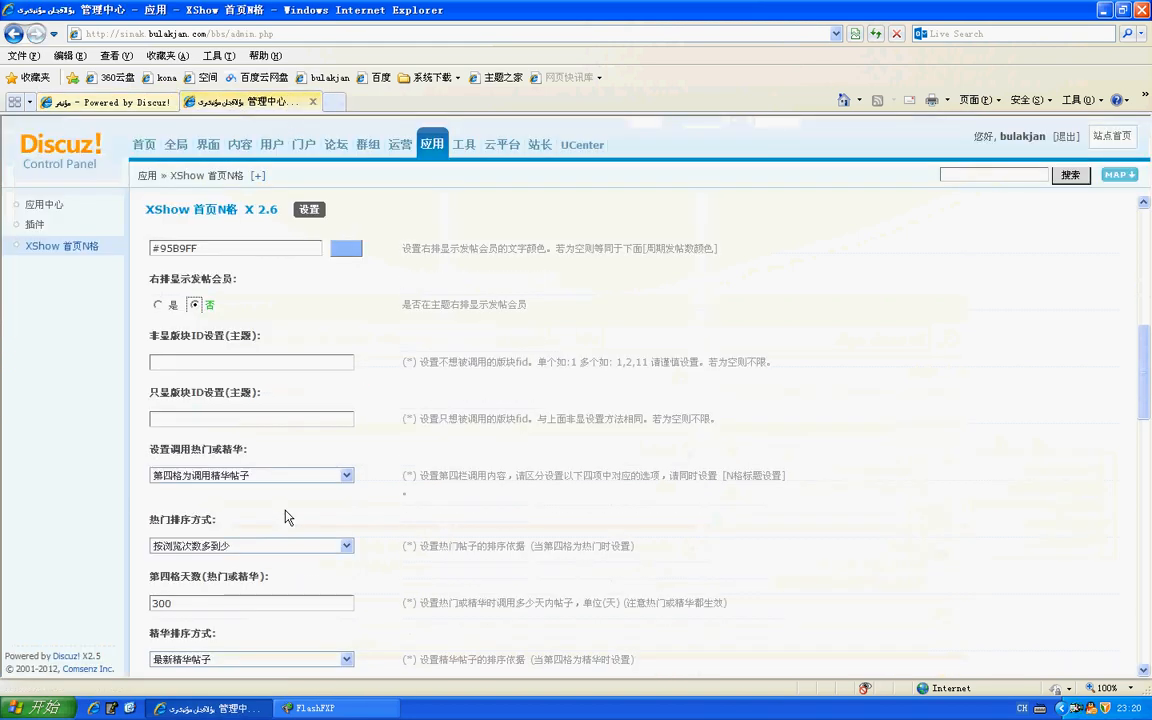
pyautogui.scroll(-1, 285, 517)
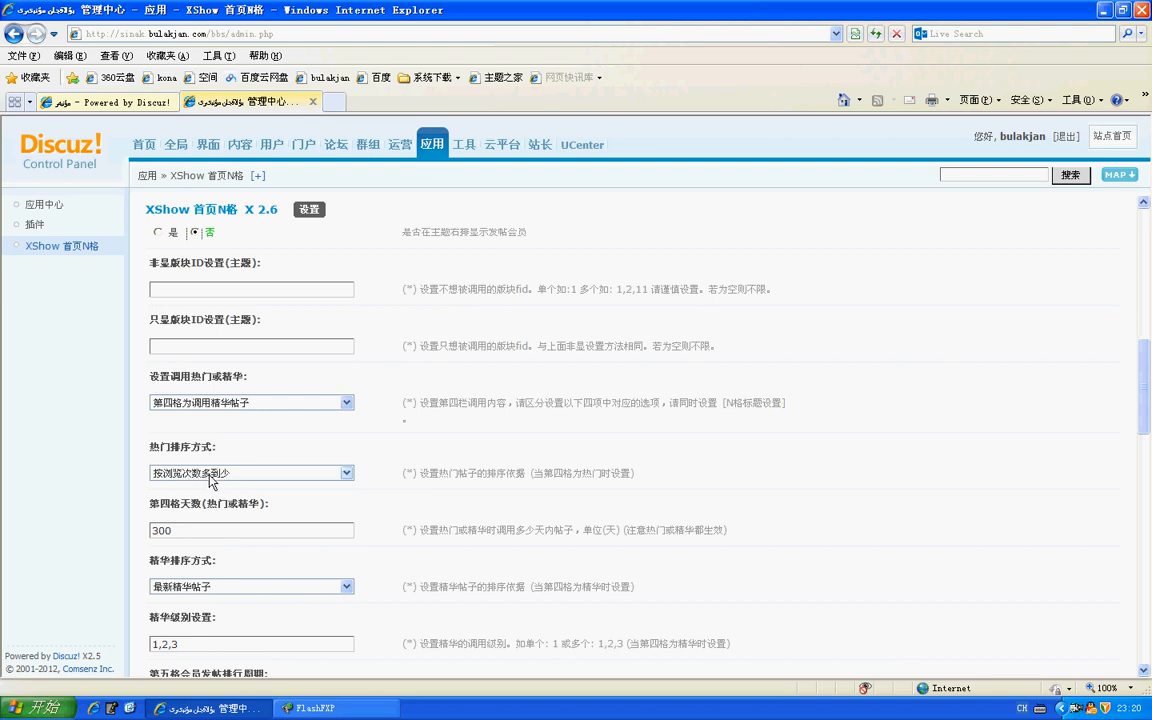
pyautogui.scroll(-3, 290, 440)
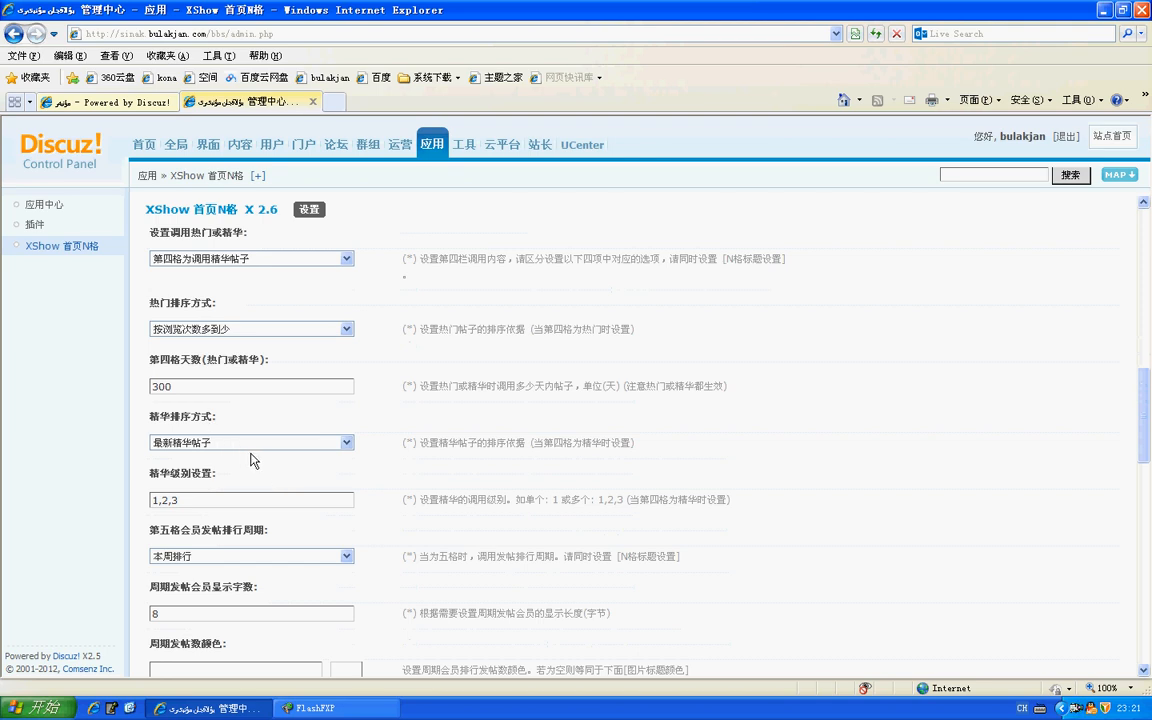
pyautogui.scroll(-2, 251, 460)
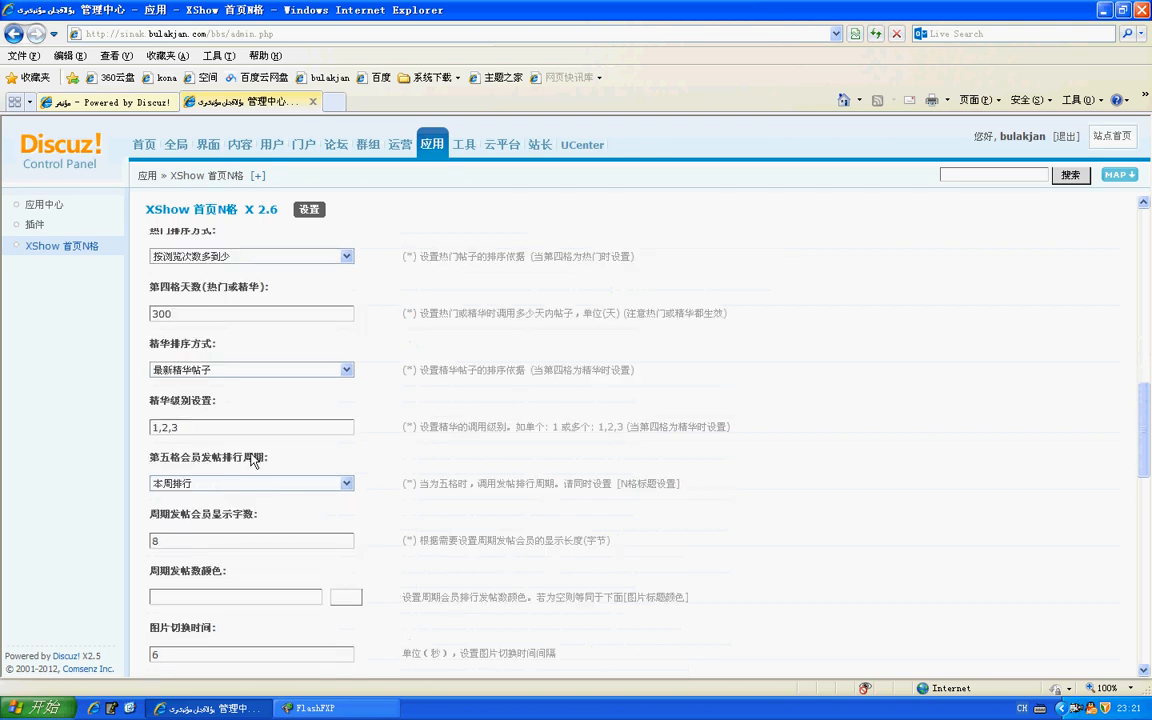
pyautogui.click(198, 490)
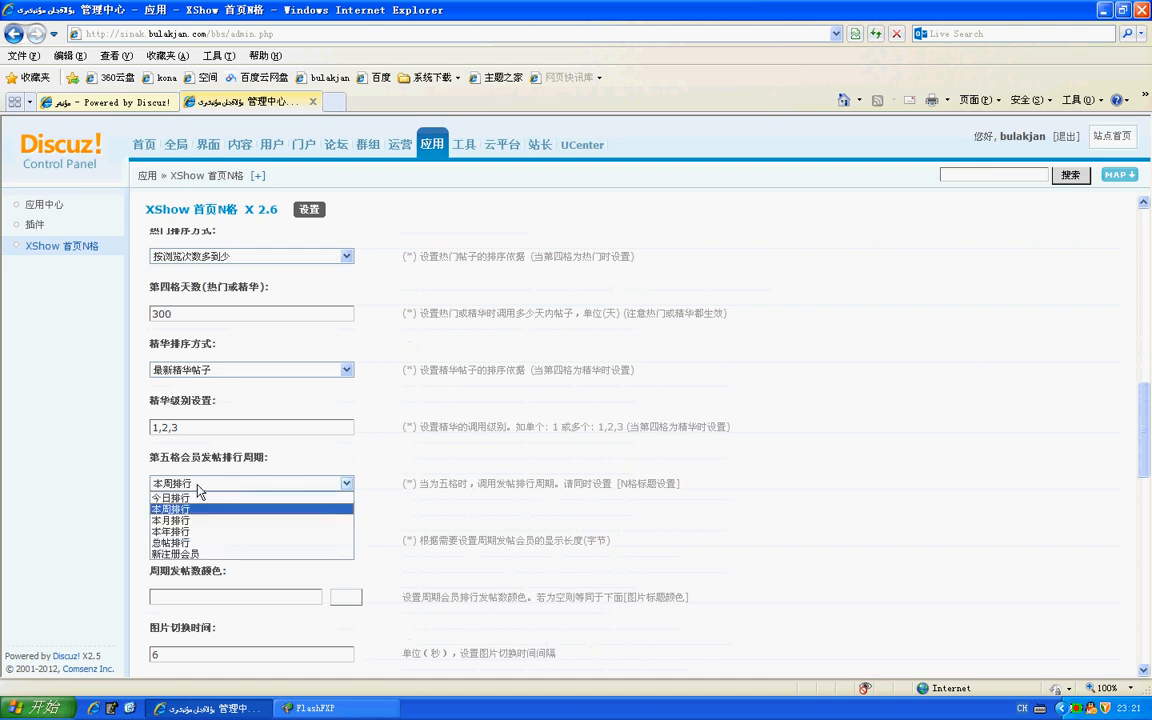
pyautogui.click(212, 557)
pyautogui.click(330, 467)
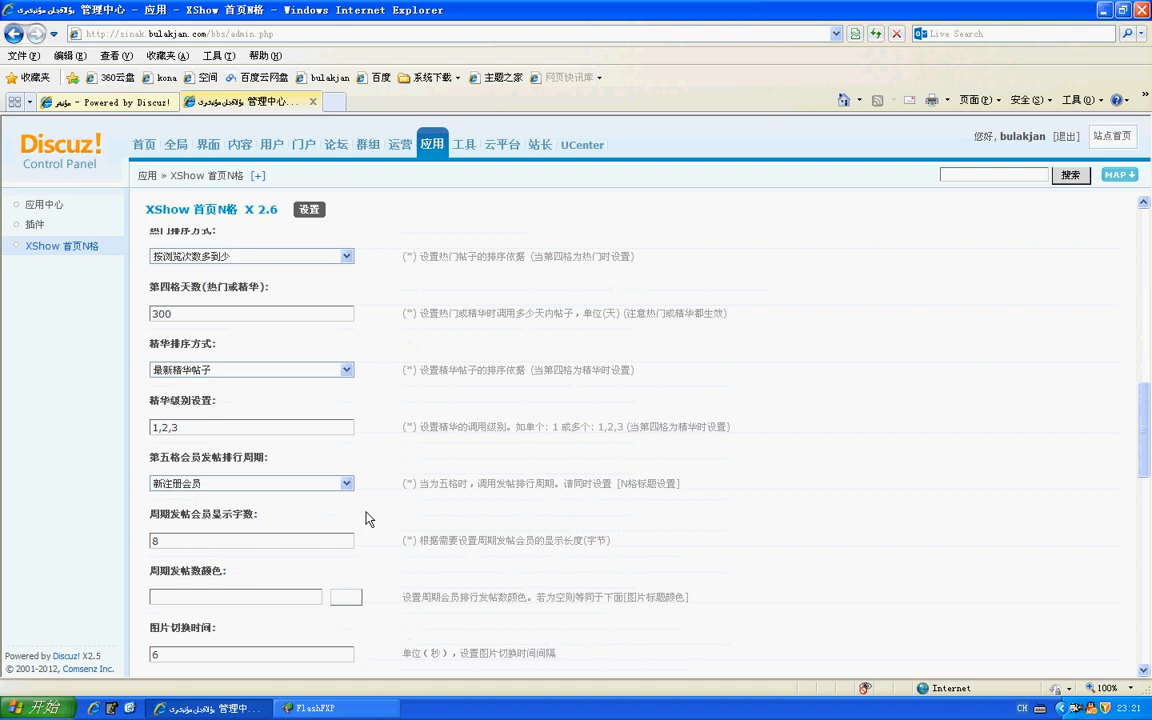
# Step: Set 图片显示张数 to 15 in the XShow settings
pyautogui.scroll(-3, 349, 517)
pyautogui.click(170, 397)
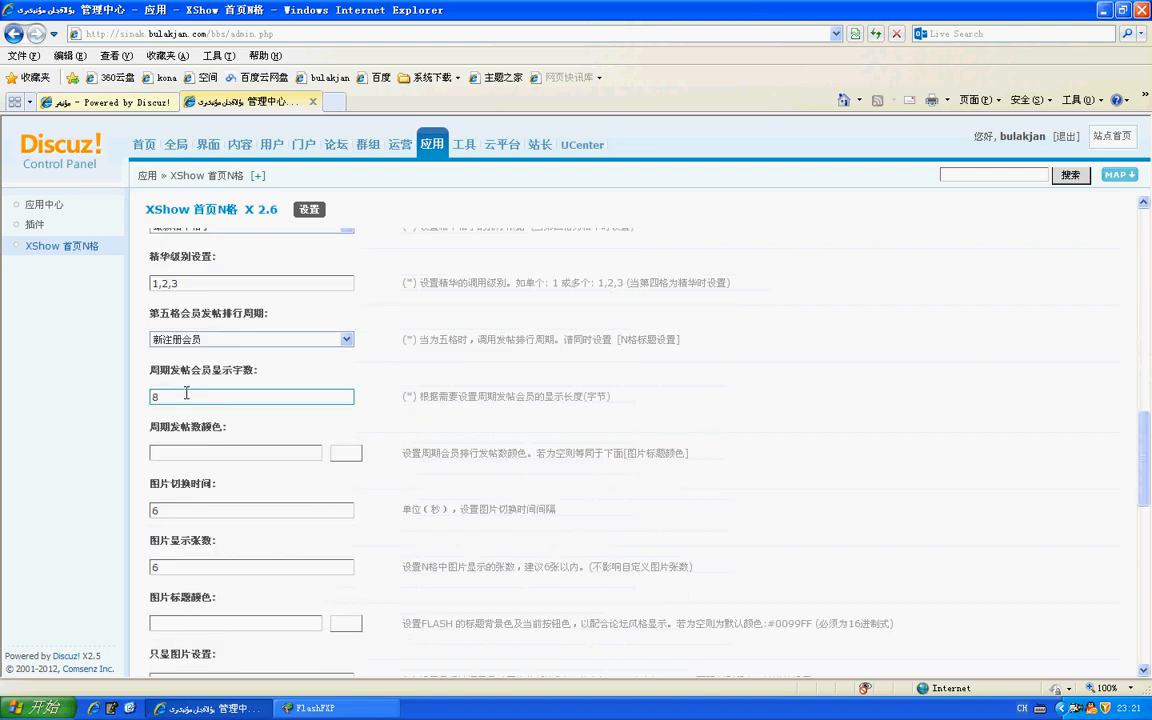
pyautogui.scroll(-2, 198, 532)
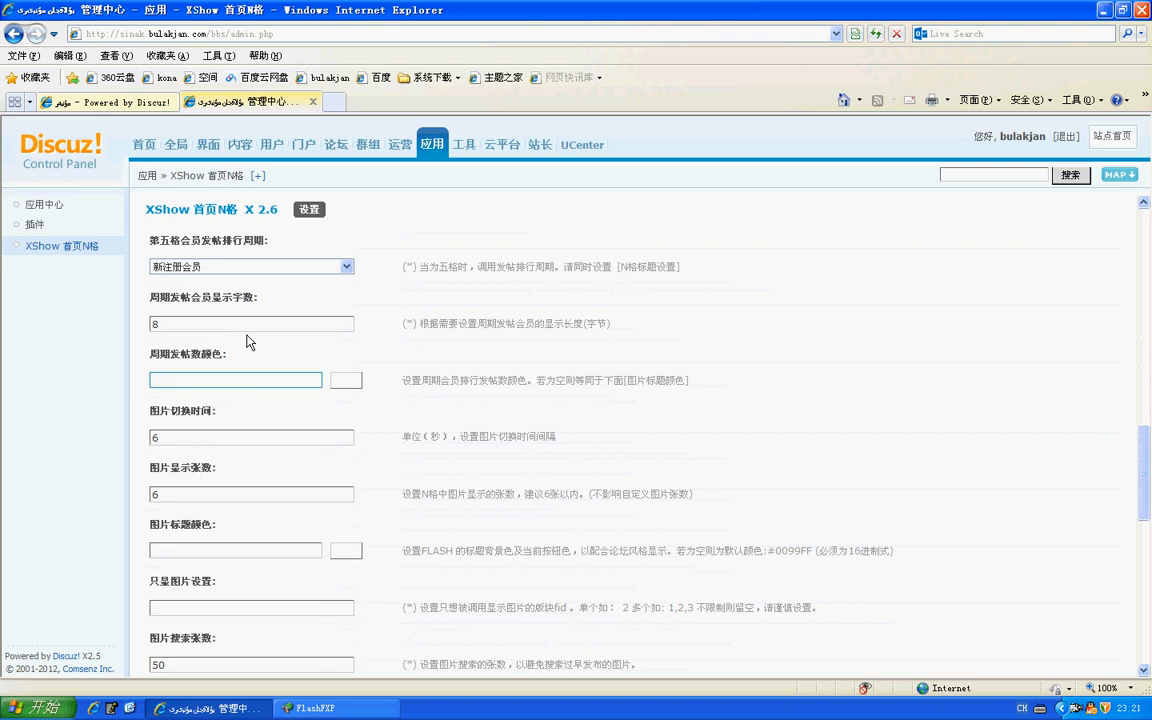
pyautogui.click(118, 101)
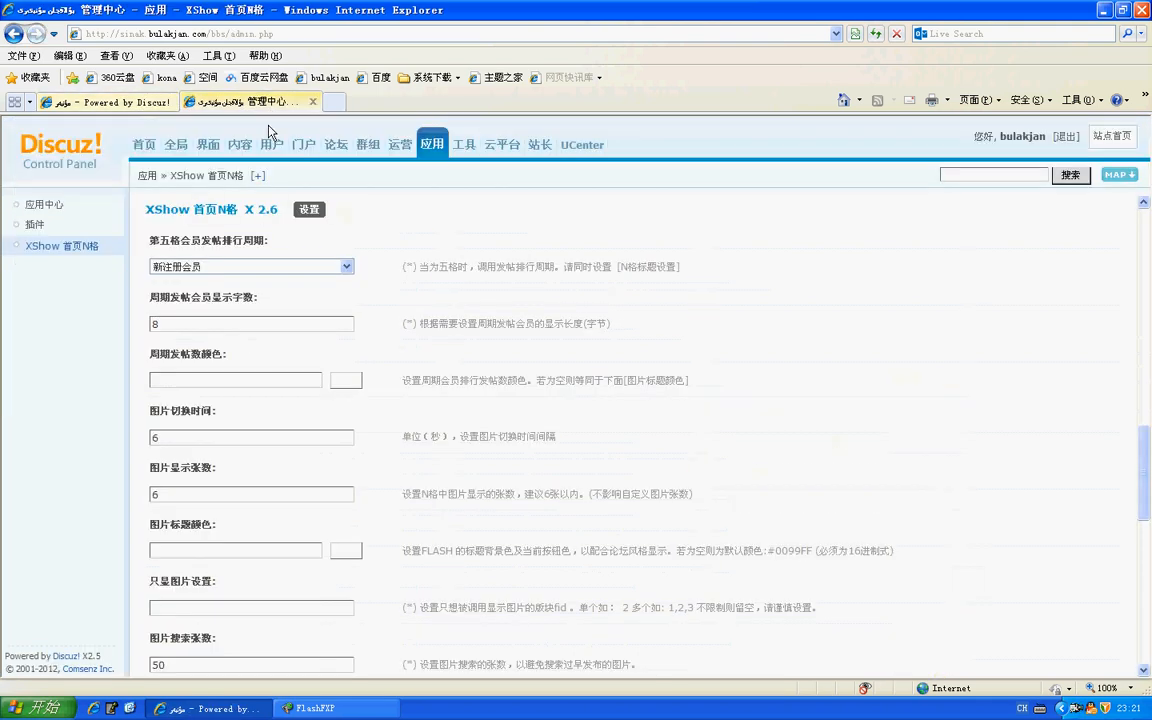
pyautogui.click(245, 101)
pyautogui.moveTo(190, 494); pyautogui.dragTo(98, 489)
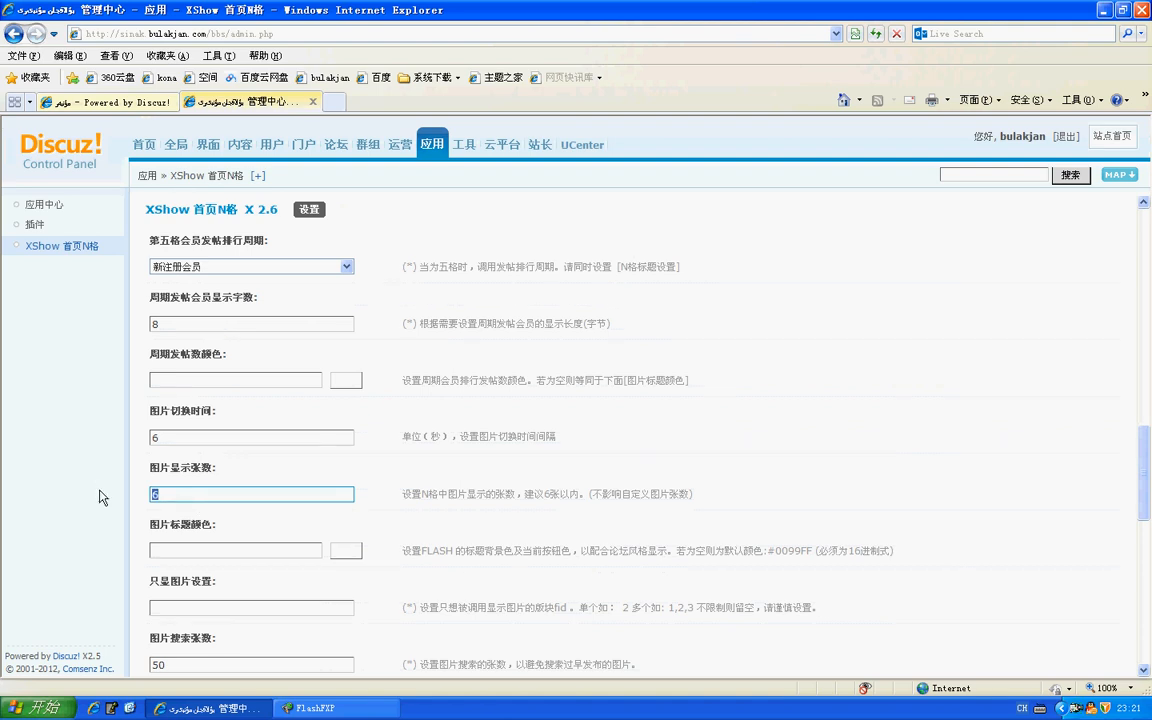
pyautogui.write('15')
# Step: Set 图片搜索张数 to 500 in the XShow settings
pyautogui.click(105, 101)
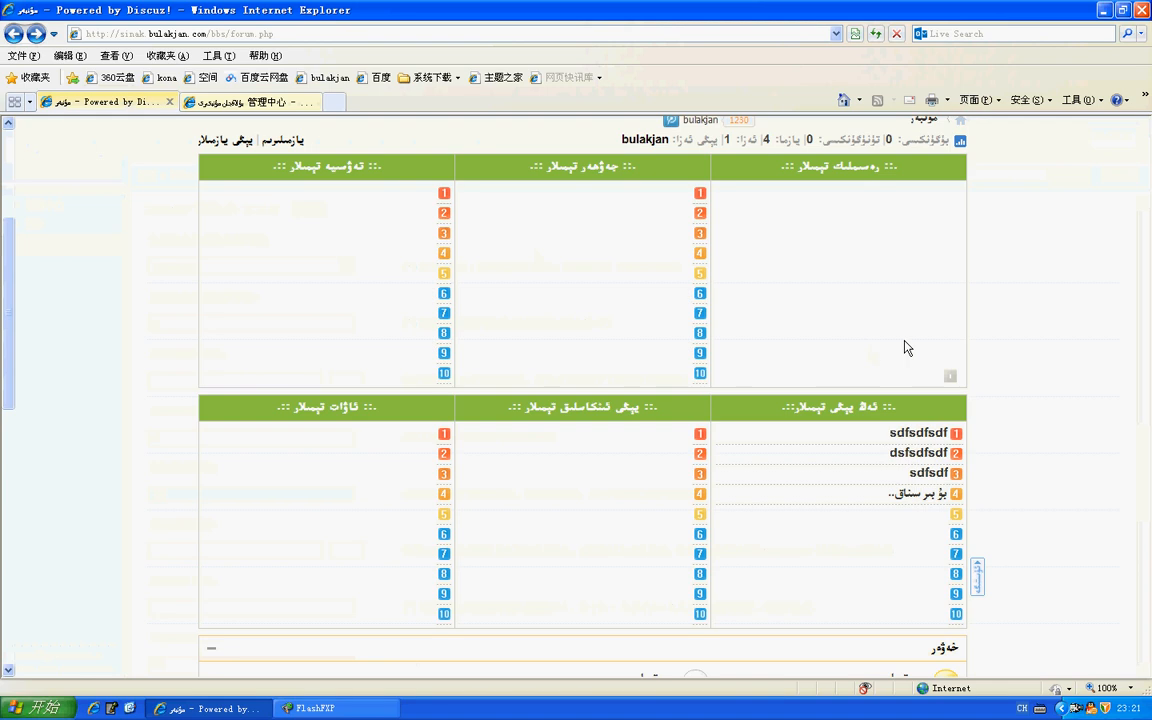
pyautogui.click(250, 101)
pyautogui.scroll(-3, 327, 437)
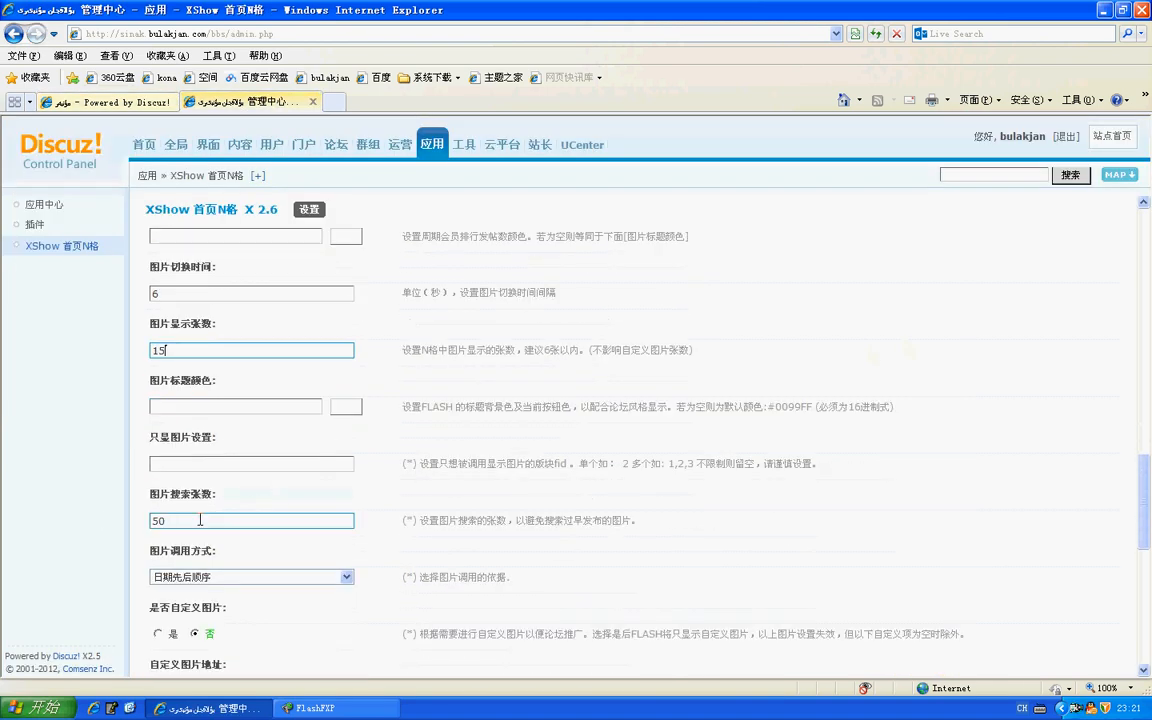
pyautogui.moveTo(200, 521); pyautogui.dragTo(100, 519)
pyautogui.click(226, 530)
pyautogui.scroll(-2, 367, 545)
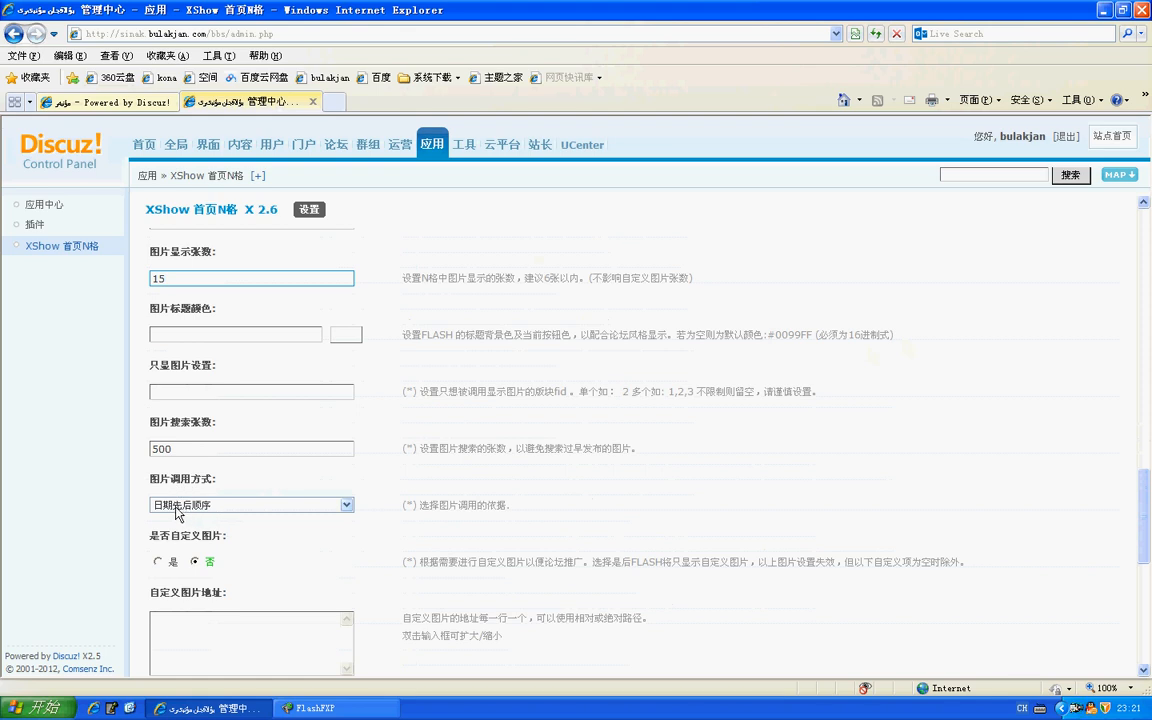
pyautogui.scroll(-3, 281, 555)
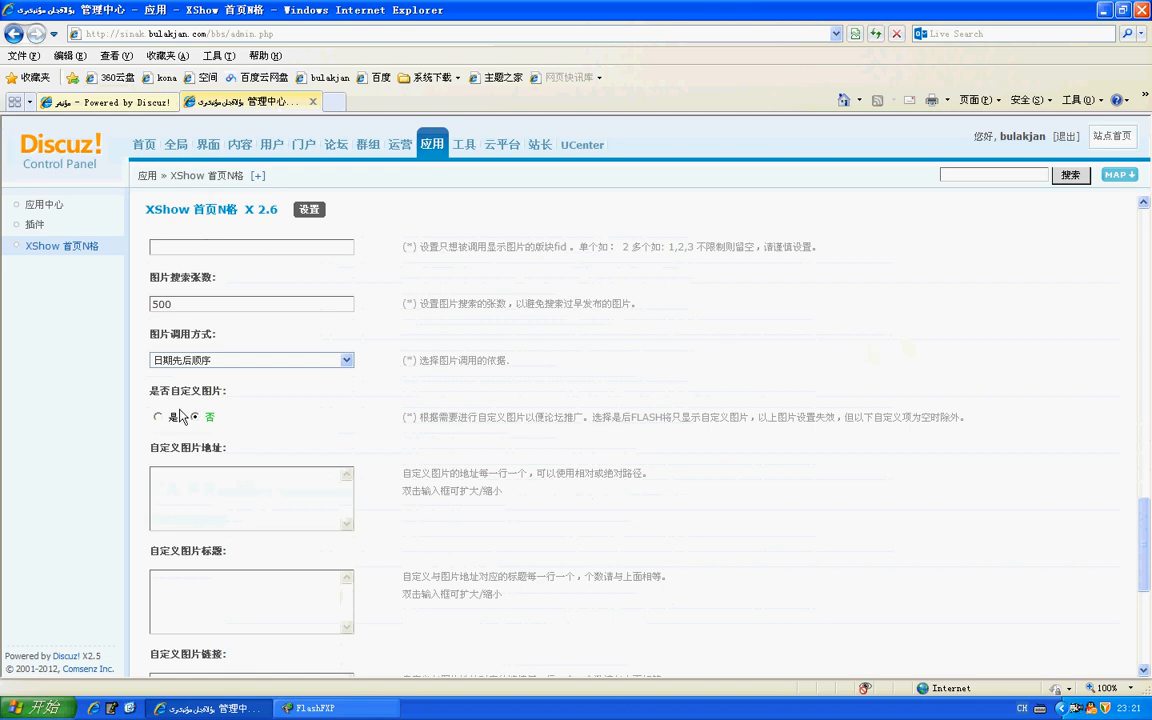
pyautogui.click(159, 417)
pyautogui.click(105, 101)
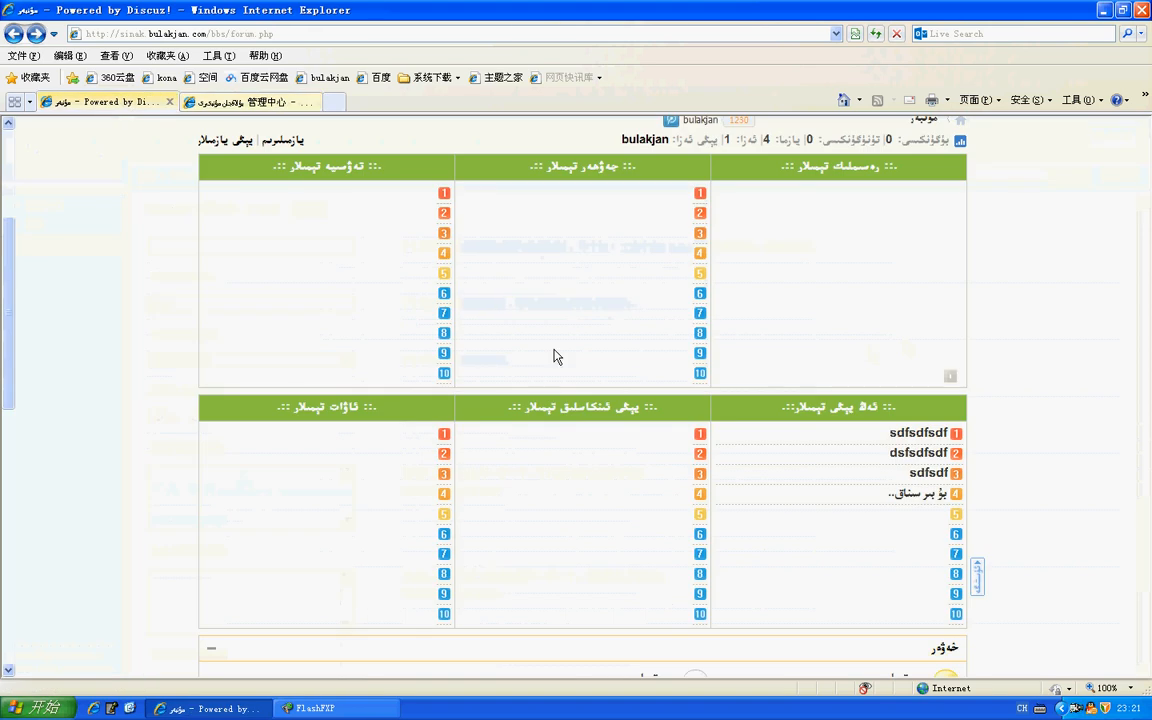
pyautogui.click(250, 101)
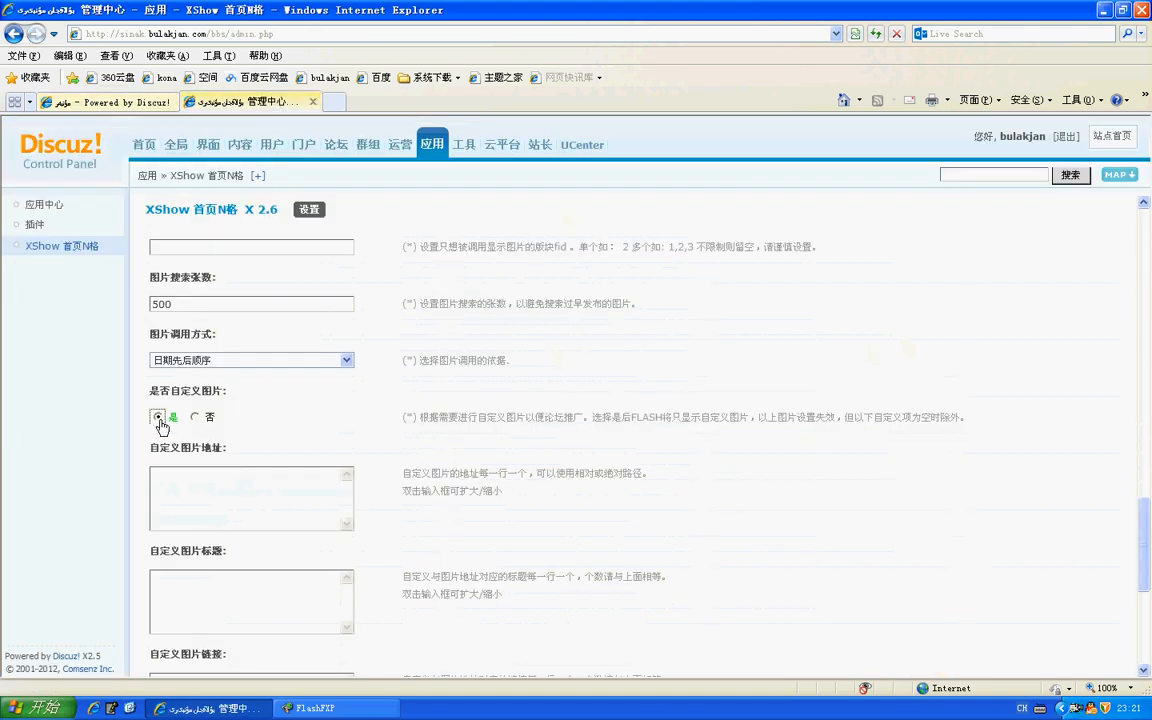
pyautogui.click(185, 478)
pyautogui.click(194, 416)
# Step: Set 帖子调用数目 to 0 and submit the XShow settings
pyautogui.scroll(-3, 314, 442)
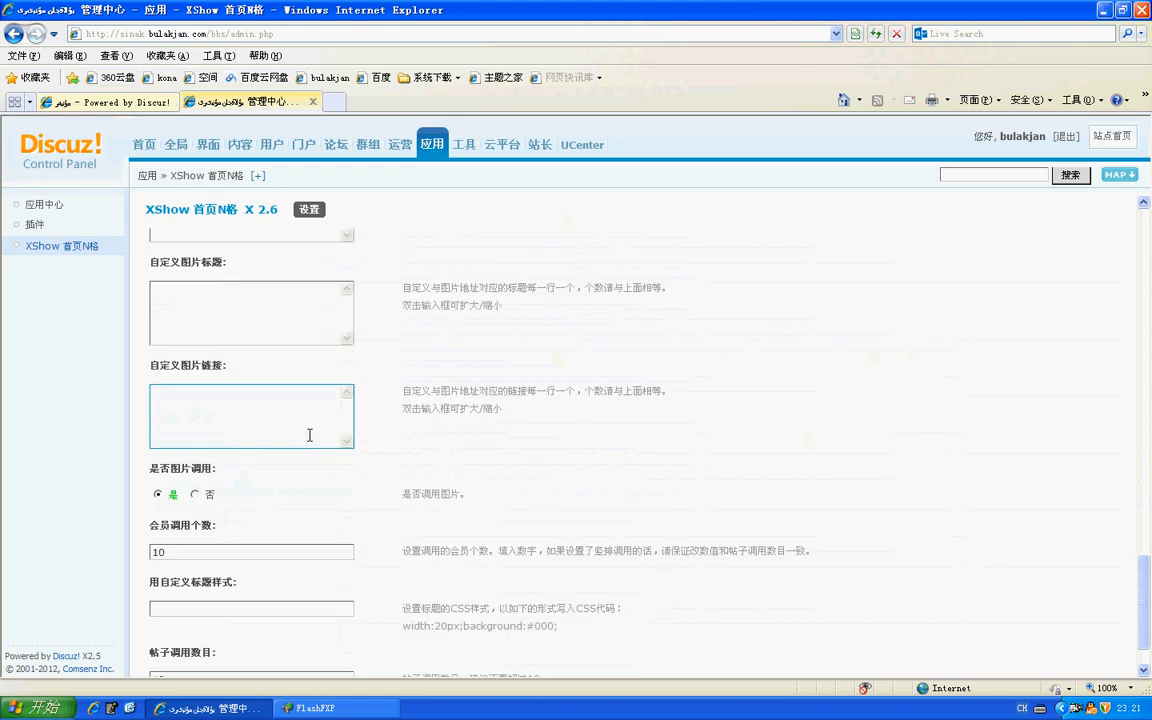
pyautogui.scroll(-1, 205, 500)
pyautogui.click(193, 485)
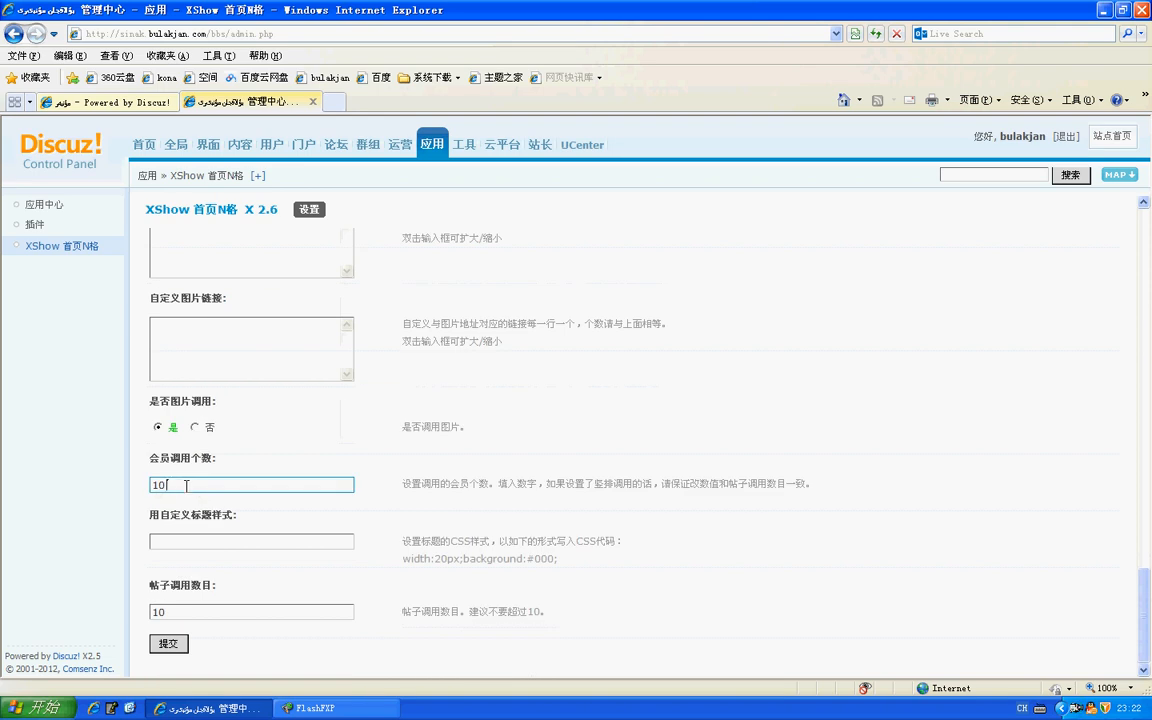
pyautogui.doubleClick(165, 485)
pyautogui.click(113, 101)
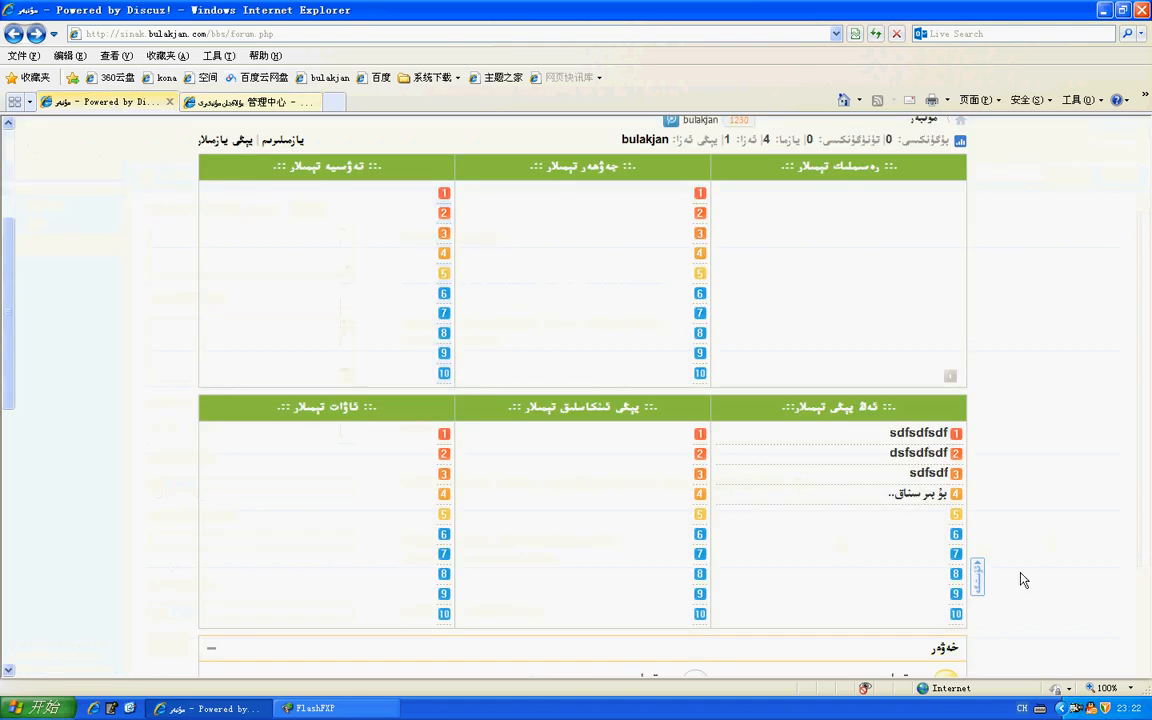
pyautogui.scroll(-2, 1021, 578)
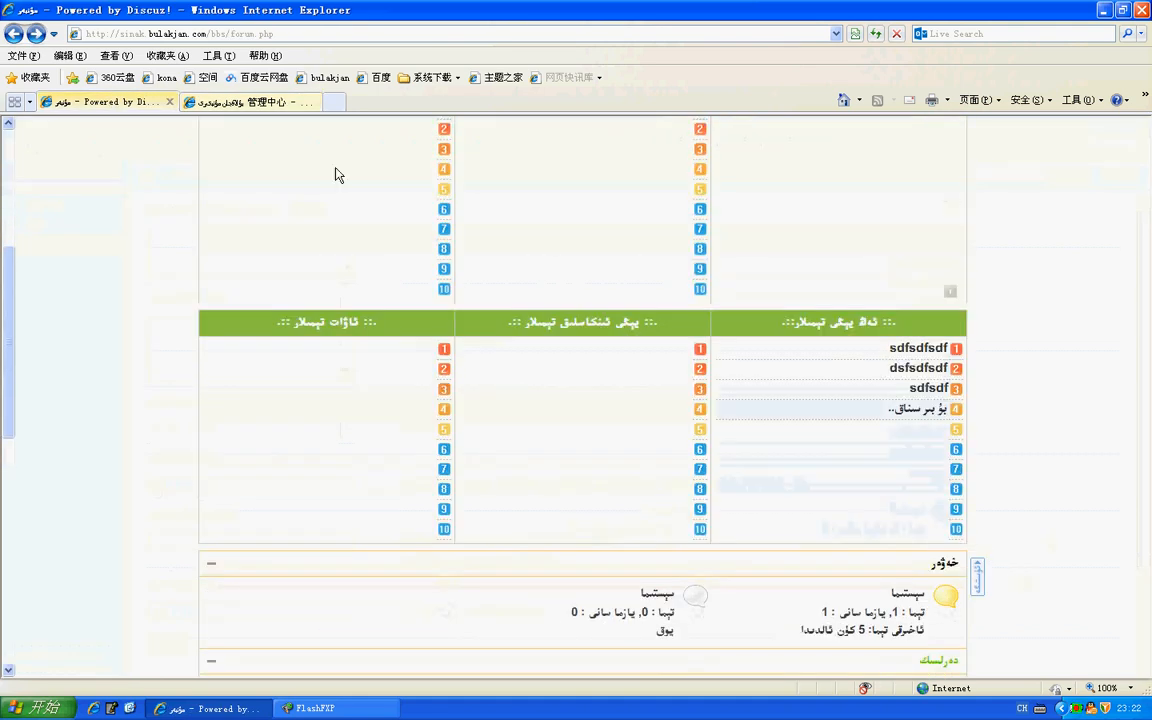
pyautogui.click(288, 102)
pyautogui.press('Tab')
pyautogui.press('Tab')
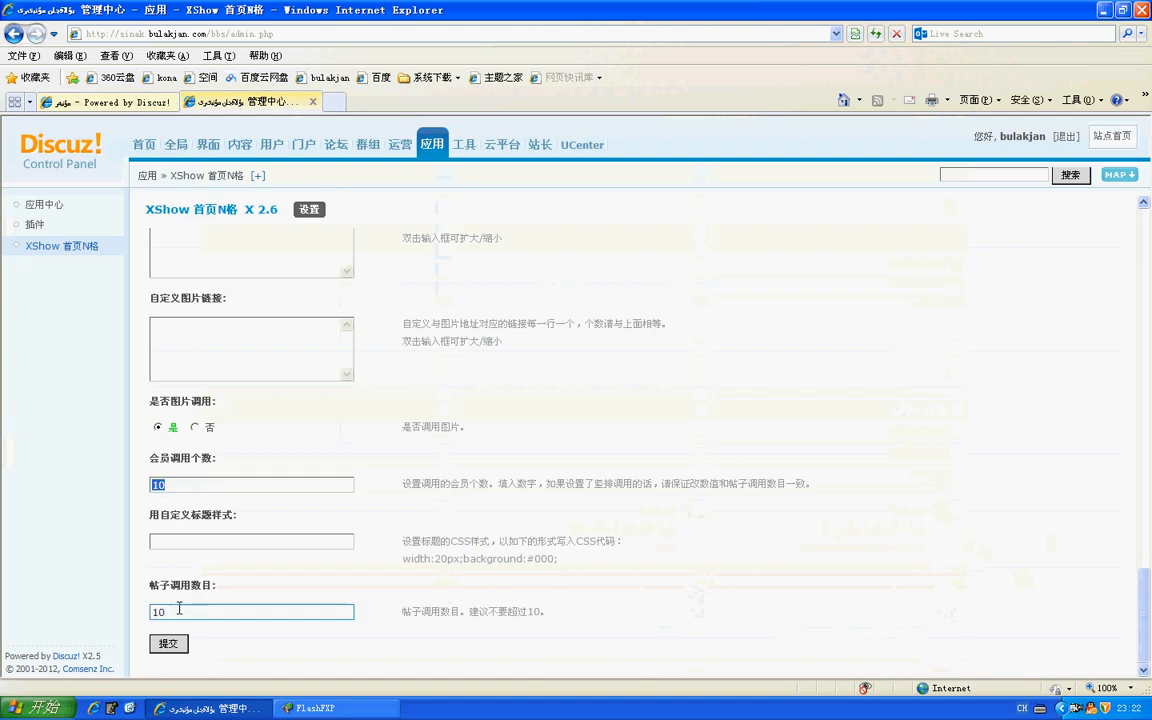
pyautogui.write('0')
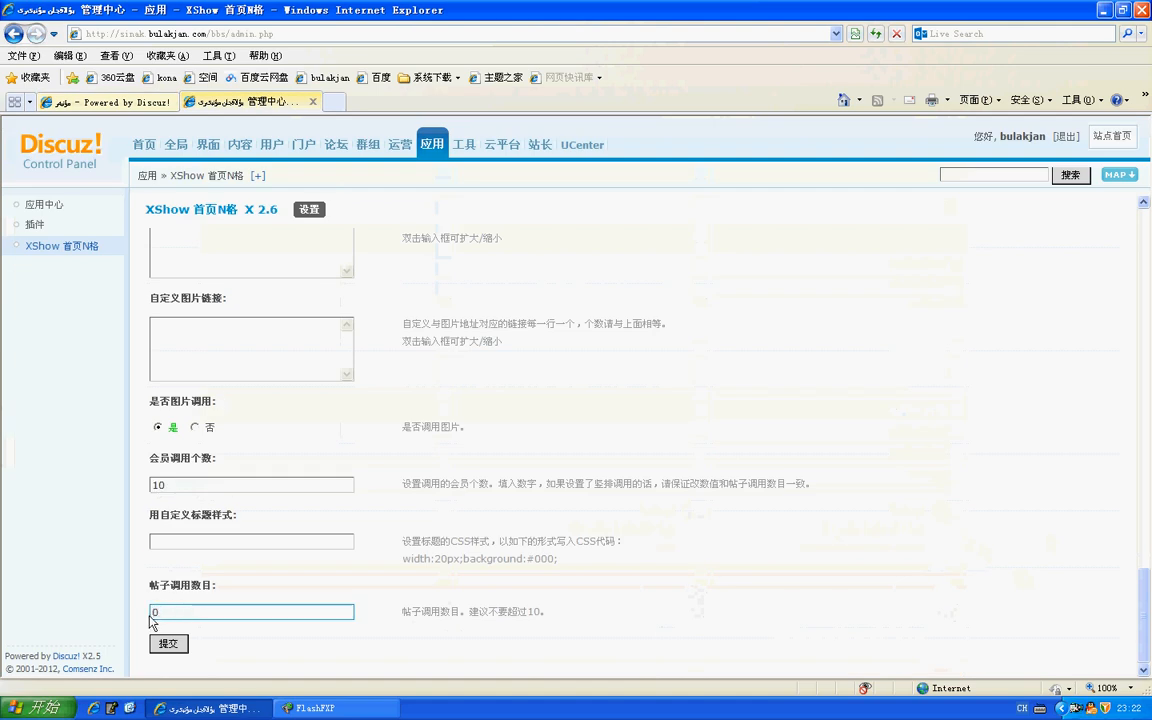
pyautogui.click(168, 643)
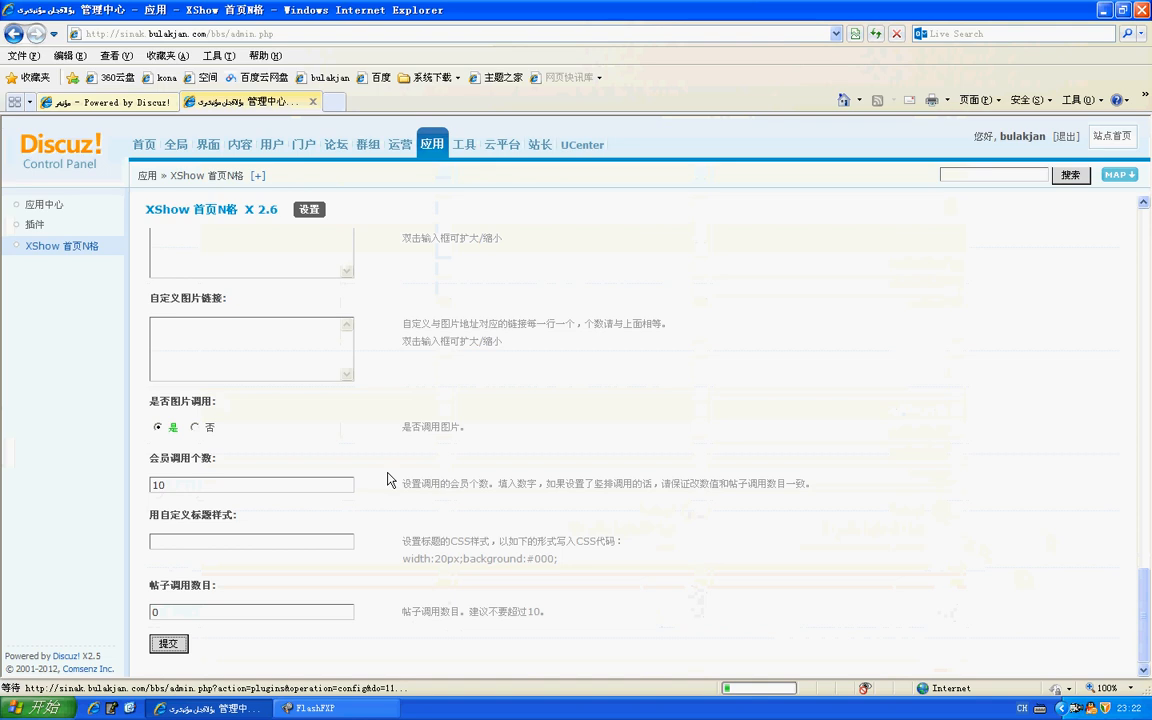
# Step: Update the site's 数据缓存, 模板缓存 and DIY 模块分类缓存 with the 更新缓存 tool
pyautogui.click(464, 145)
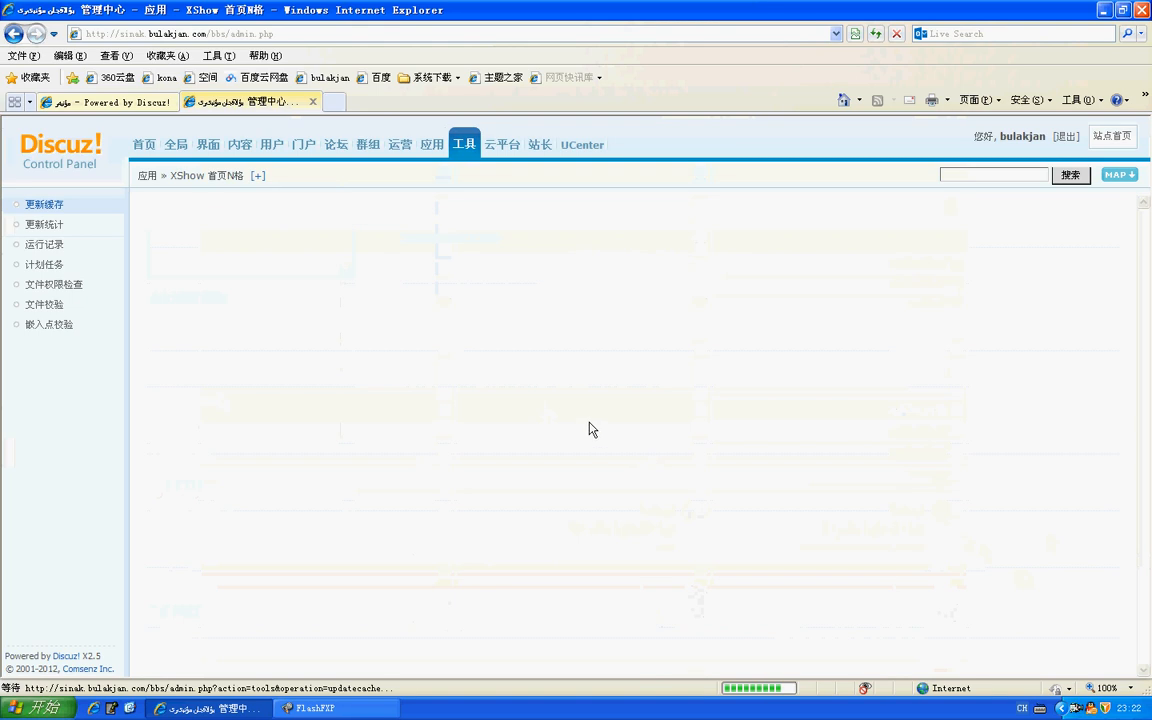
pyautogui.click(648, 412)
pyautogui.click(607, 450)
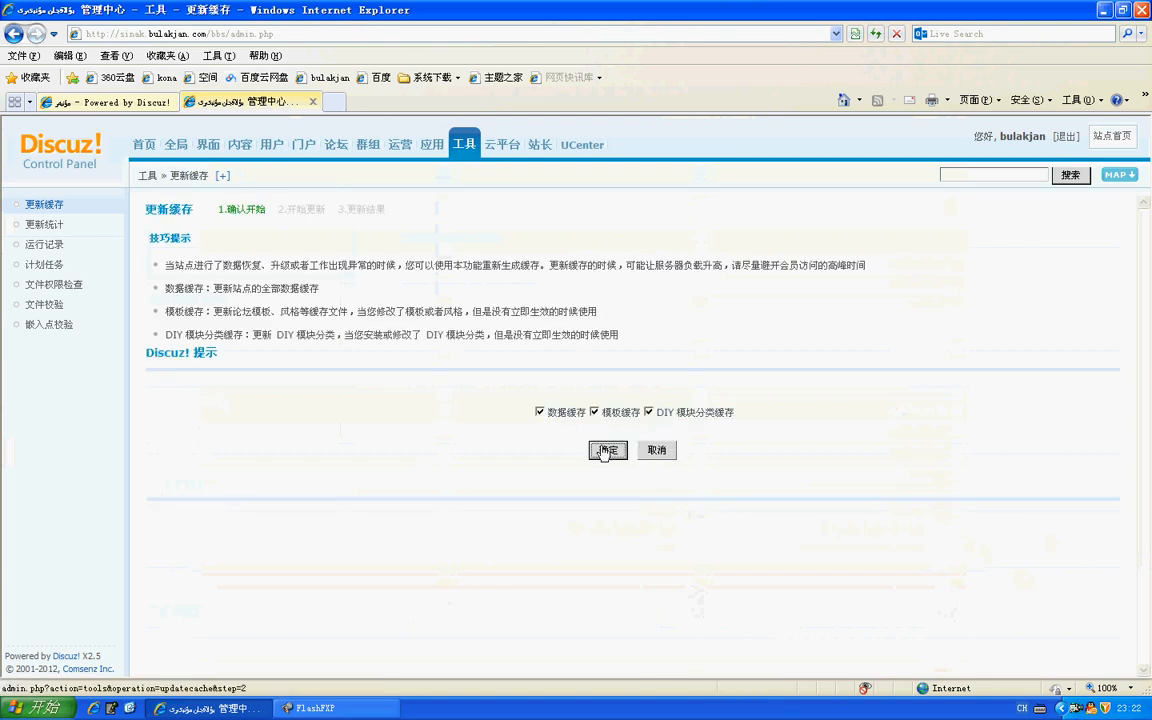
# Step: Reload the forum page and examine the upper and lower topic grids and how many rows each lists
pyautogui.click(143, 108)
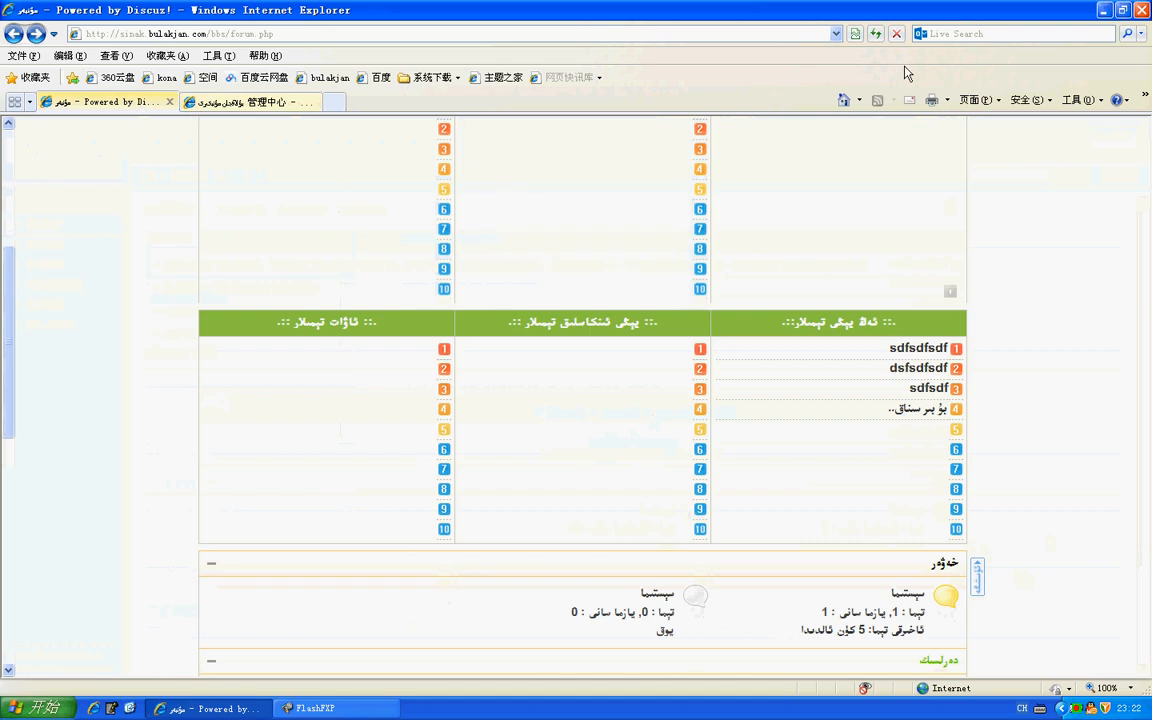
pyautogui.click(874, 34)
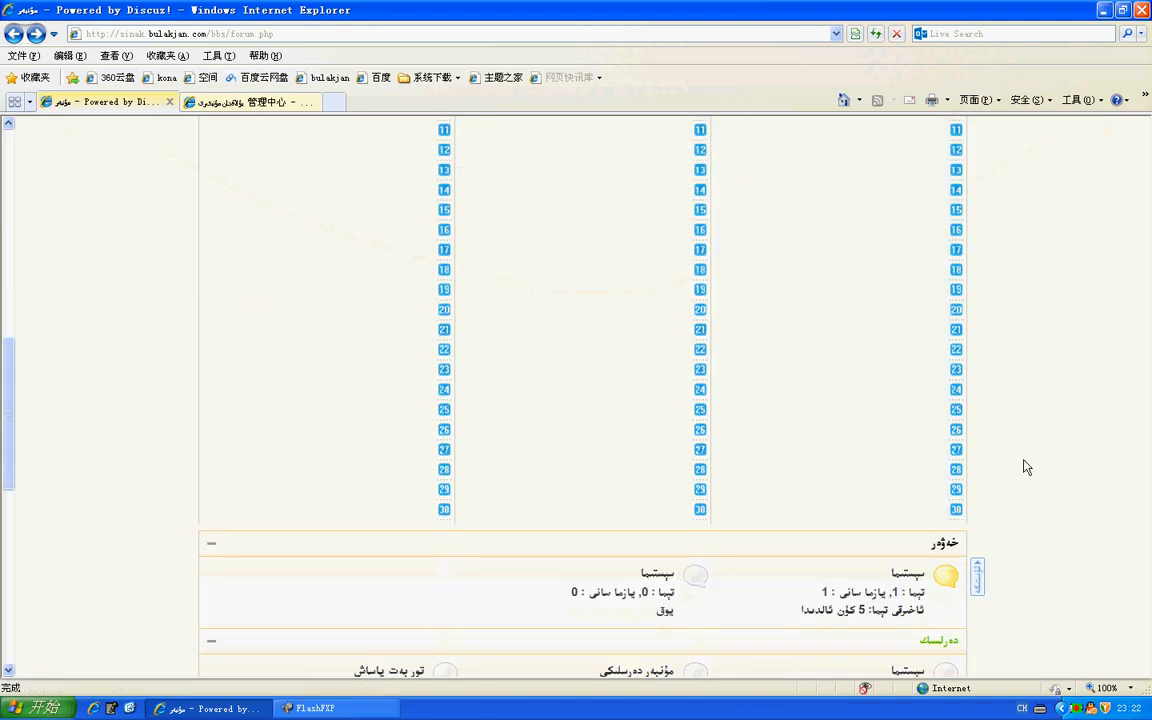
pyautogui.scroll(10, 1061, 469)
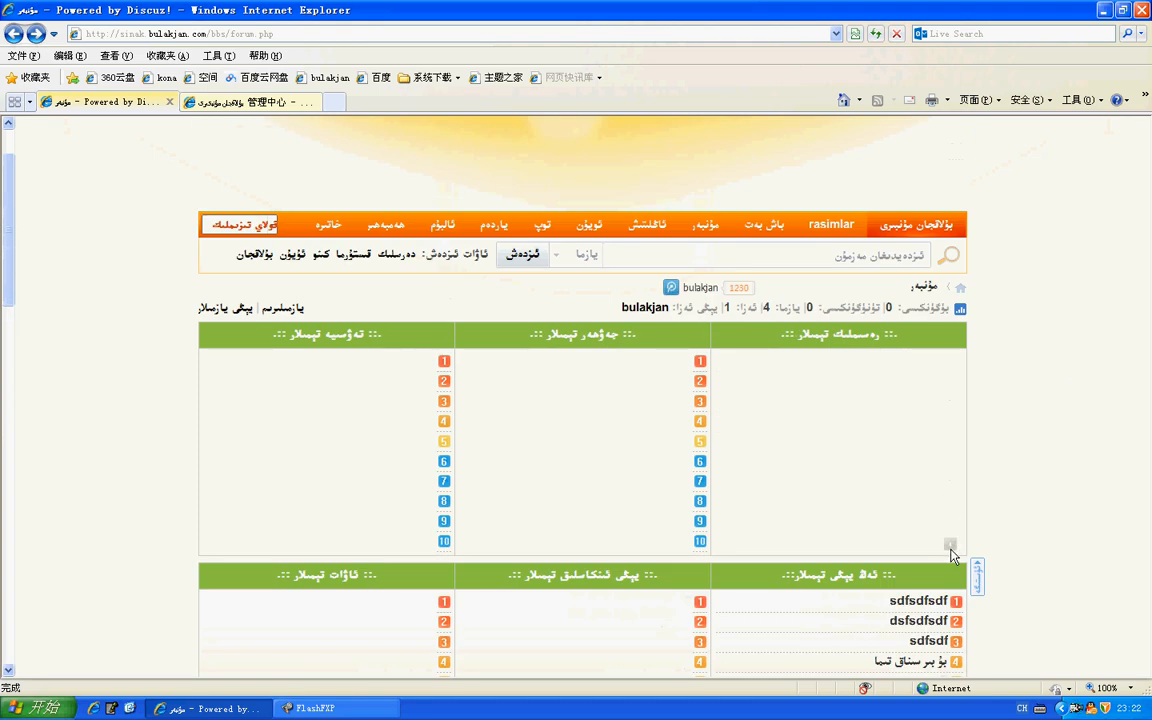
pyautogui.scroll(-2, 828, 502)
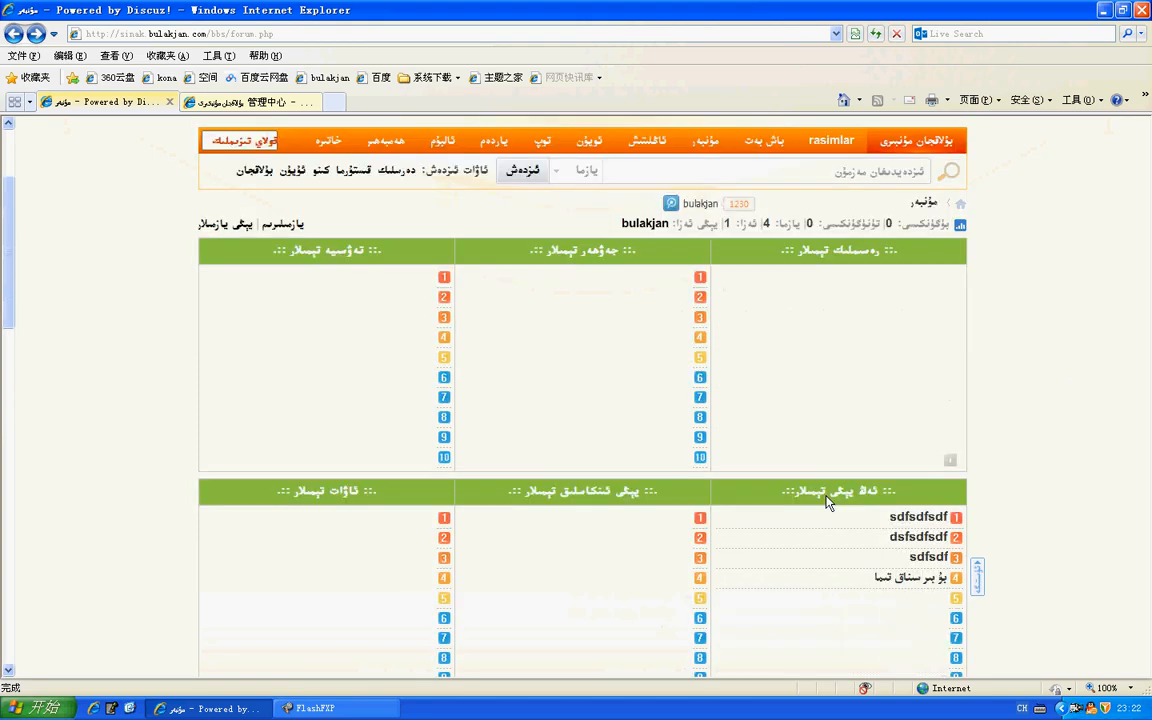
pyautogui.scroll(-2, 840, 470)
pyautogui.scroll(4, 869, 432)
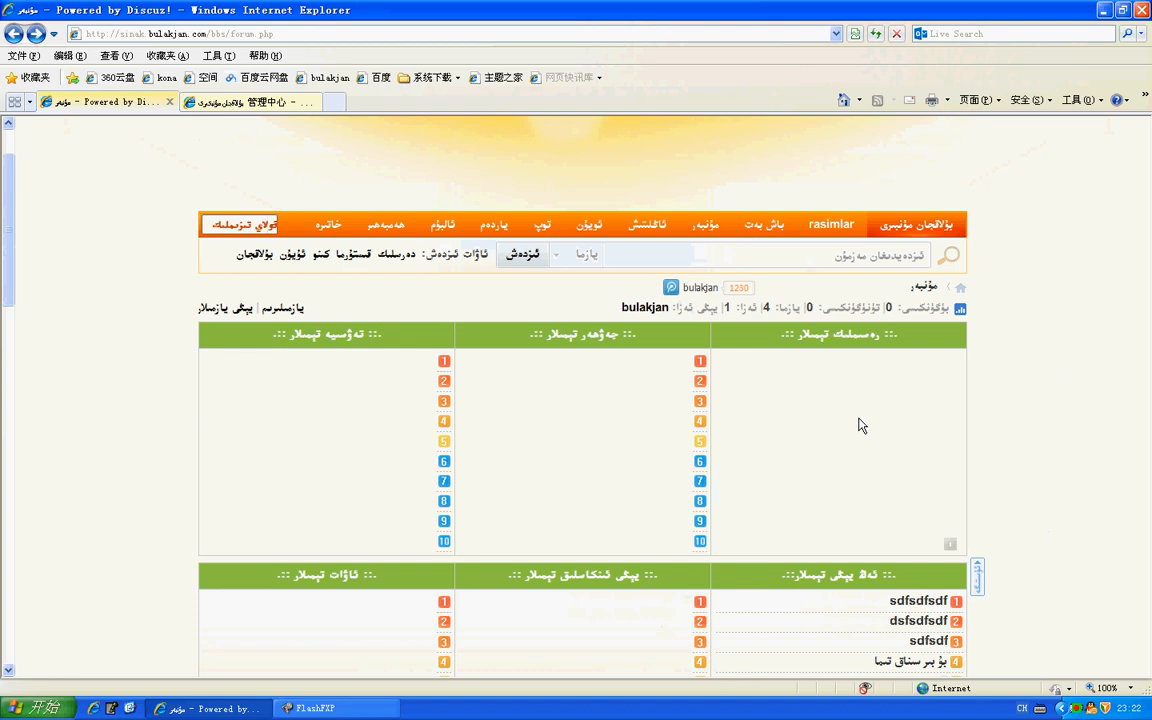
pyautogui.scroll(2, 860, 425)
pyautogui.scroll(-2, 861, 425)
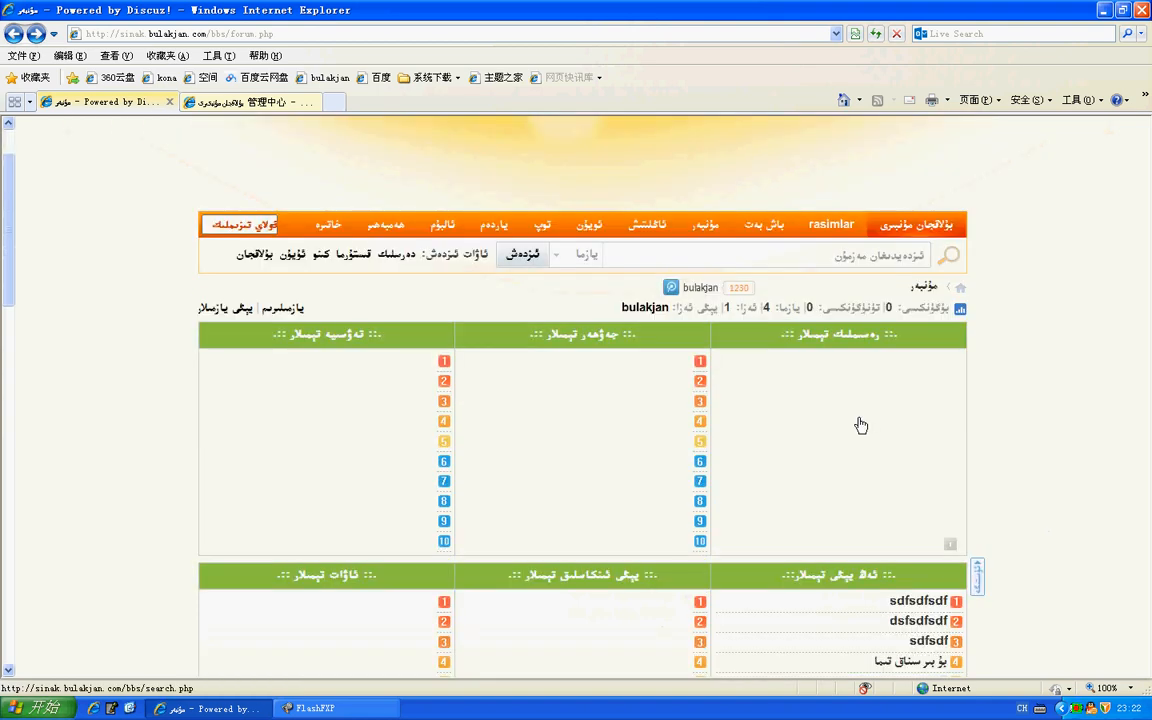
pyautogui.scroll(2, 464, 248)
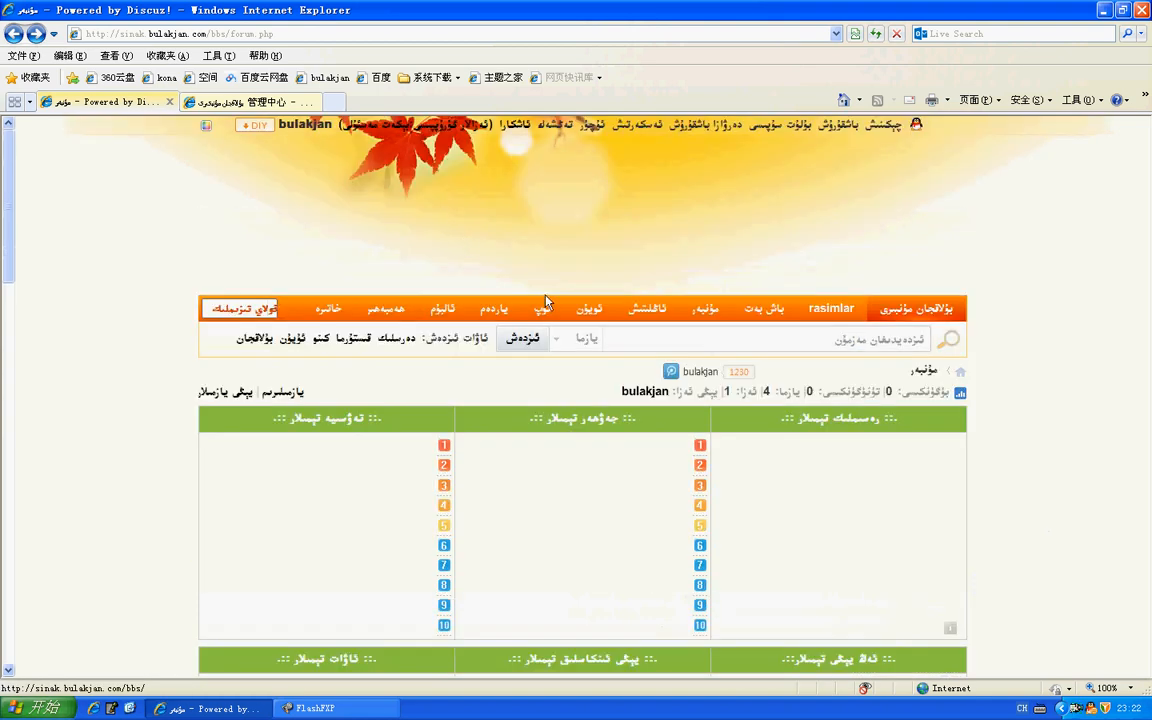
pyautogui.scroll(-8, 545, 299)
pyautogui.scroll(2, 465, 237)
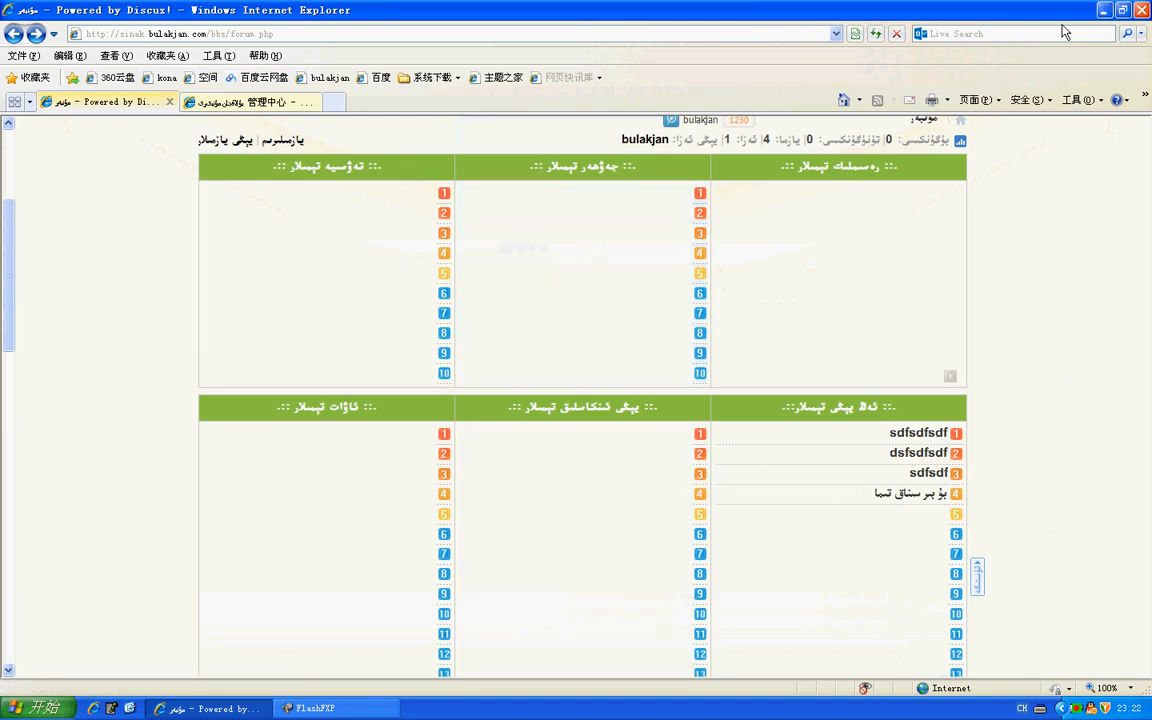
# Step: Open the plugin's image folder 27\dzkk_xshow\images from the desktop and preview titlebg.png
pyautogui.press('super+d')
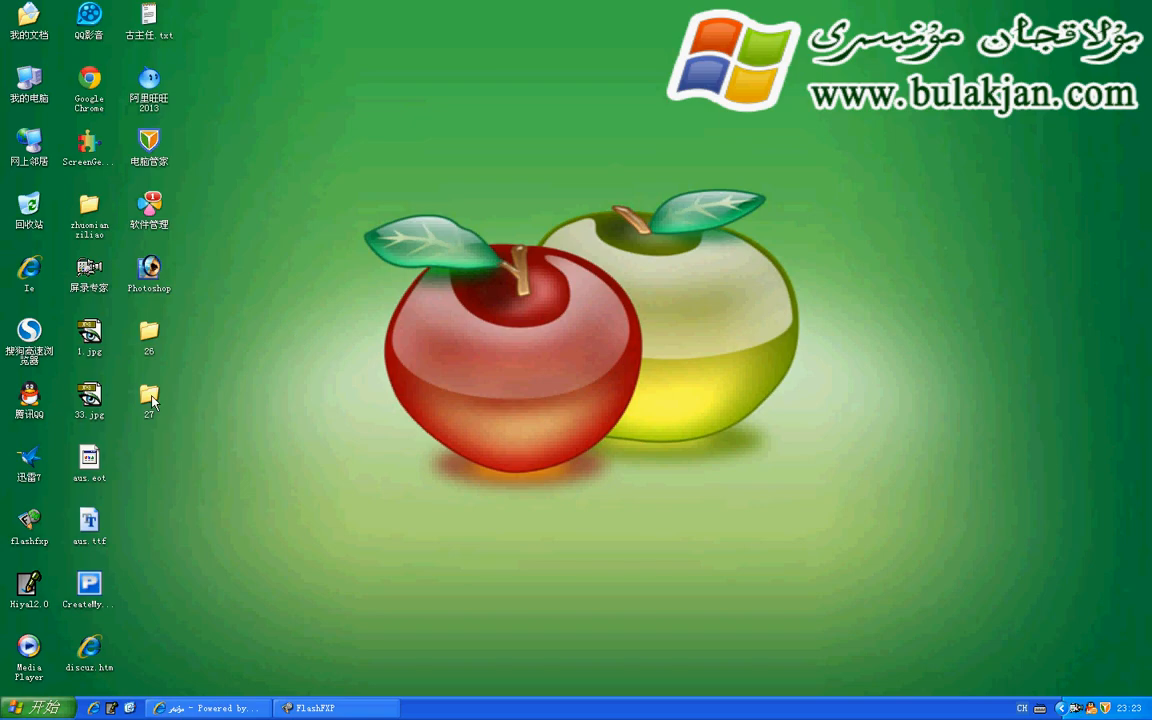
pyautogui.doubleClick(150, 395)
pyautogui.doubleClick(245, 162)
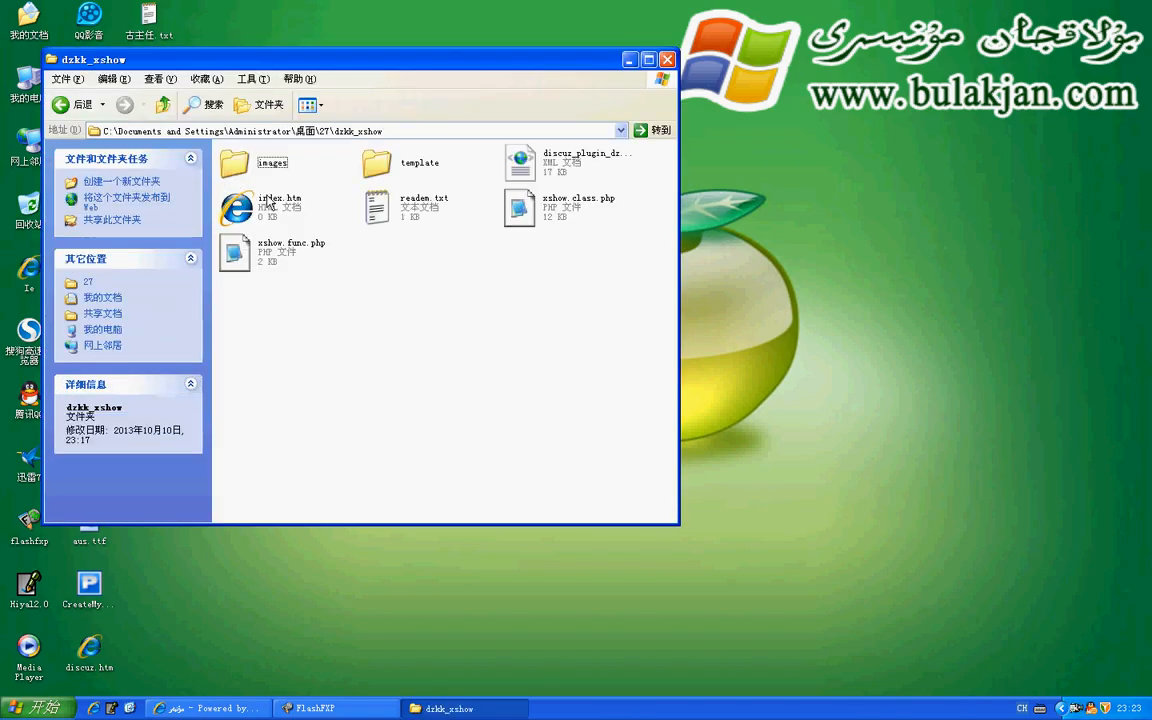
pyautogui.doubleClick(234, 162)
pyautogui.click(616, 518)
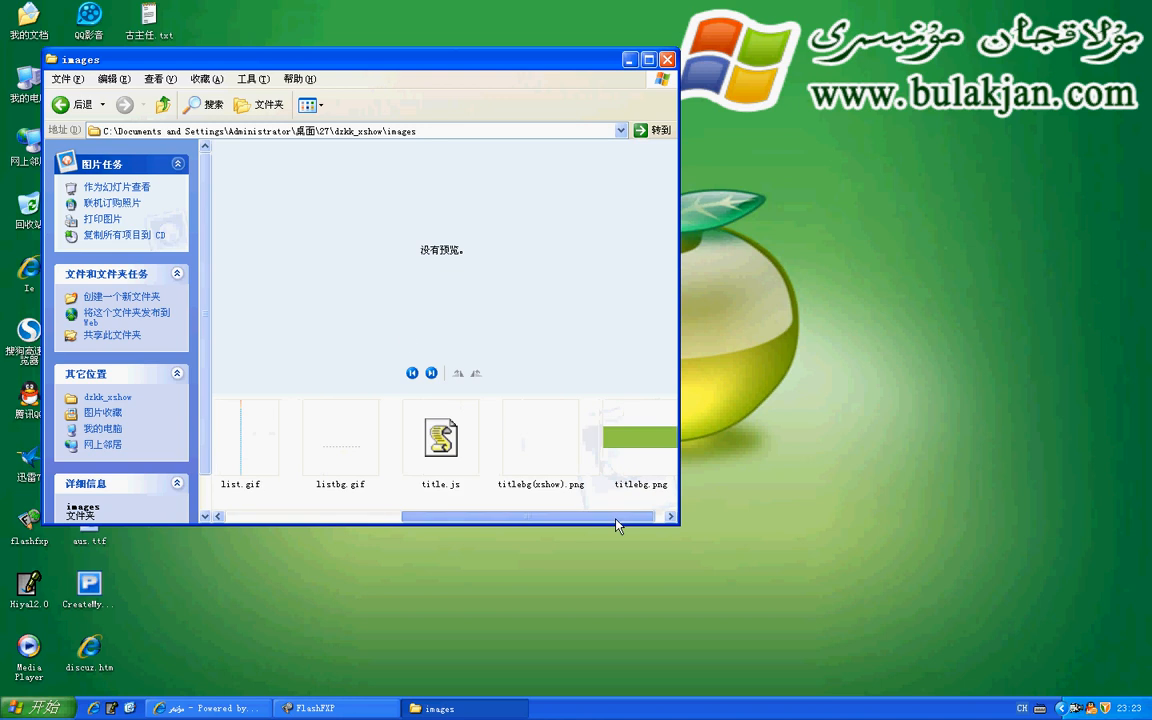
pyautogui.moveTo(615, 519); pyautogui.dragTo(627, 517)
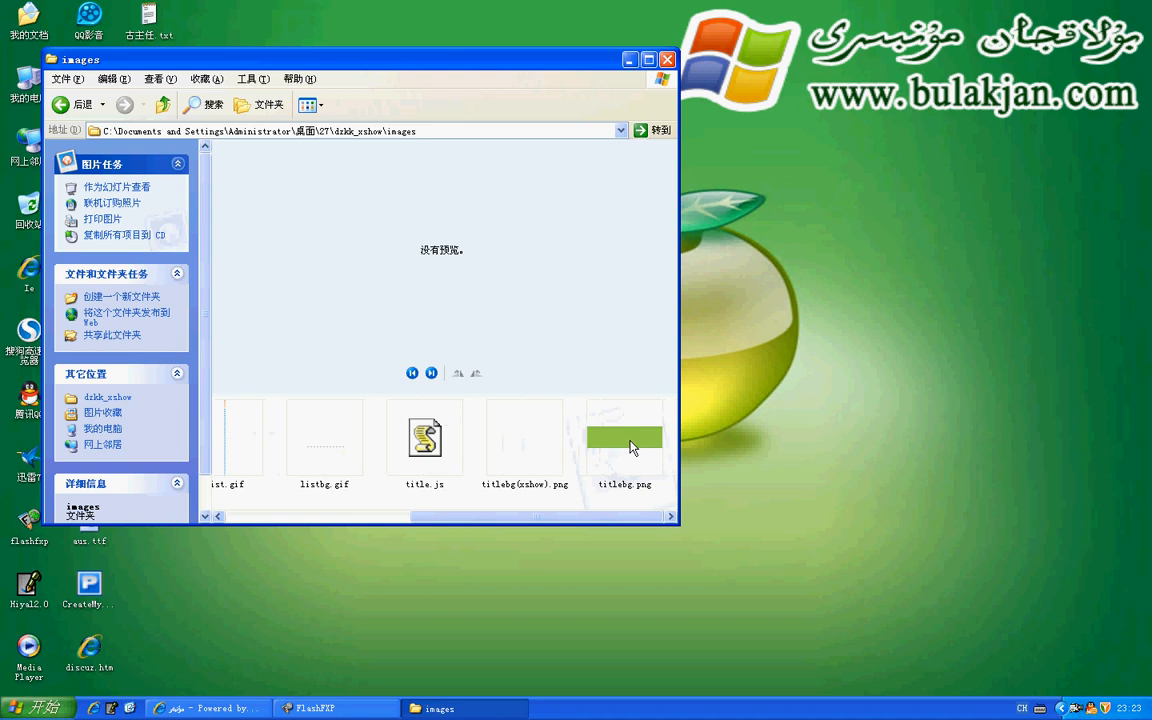
pyautogui.click(628, 440)
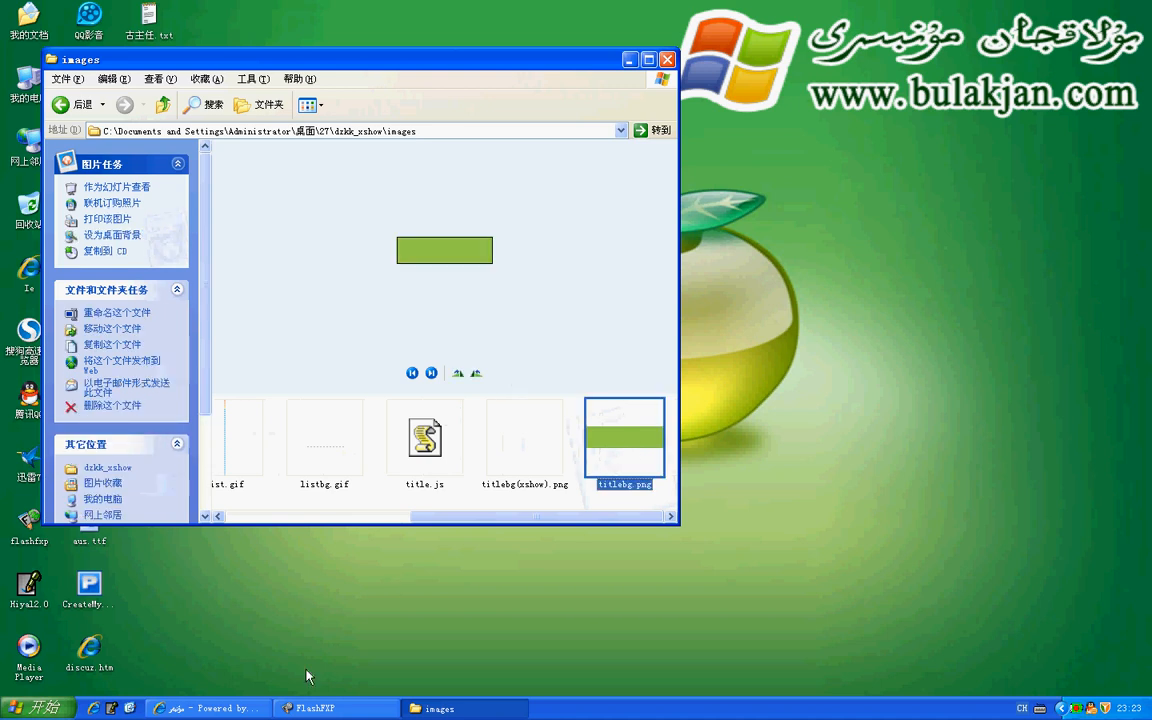
# Step: Return to the forum page and capture a plain piece of the orange navigation bar, about 38 x 26 pixels
pyautogui.click(205, 708)
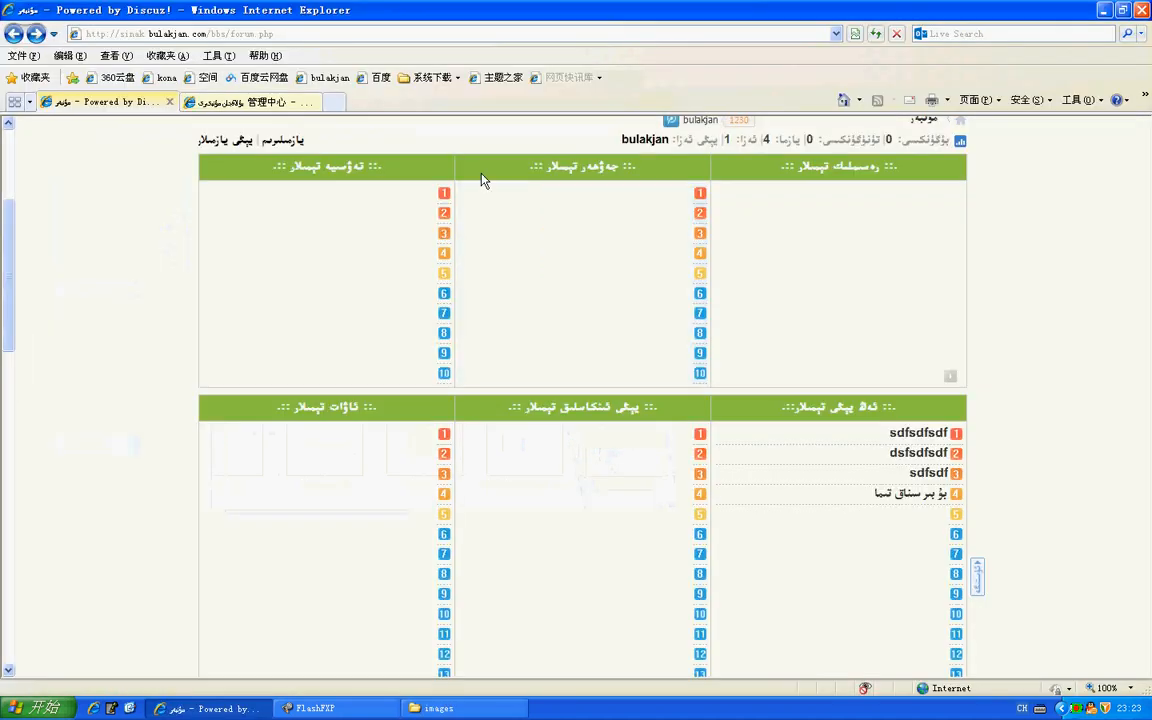
pyautogui.scroll(5, 349, 371)
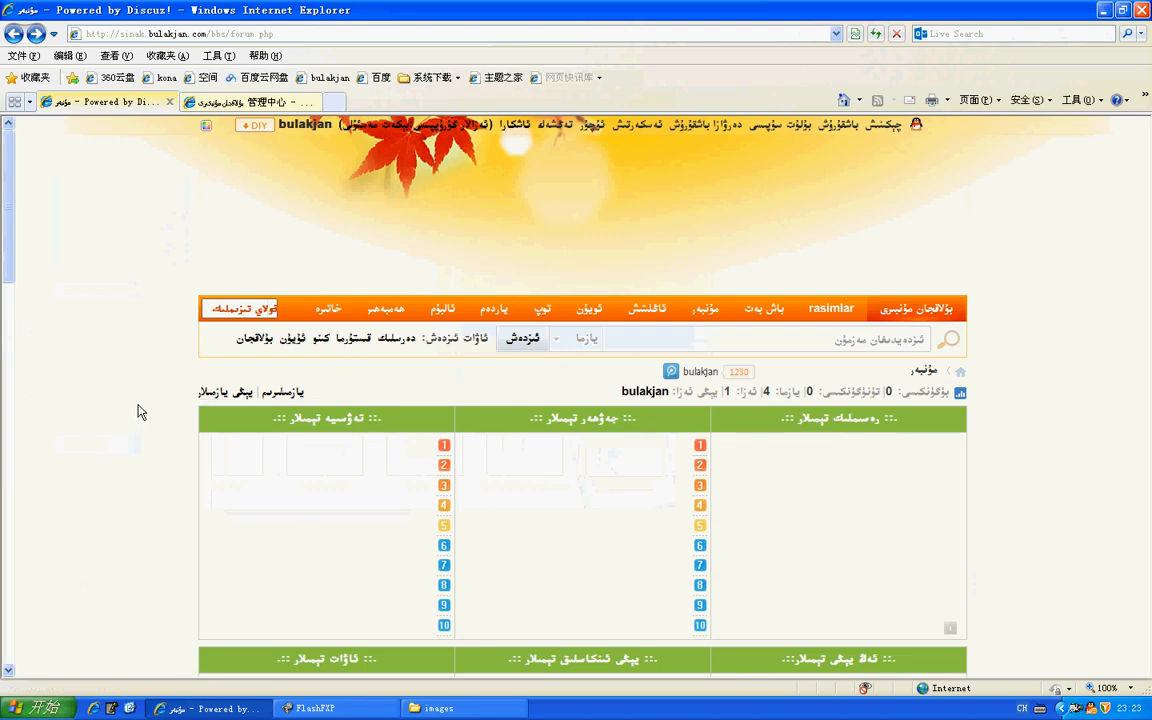
pyautogui.hotkey('ctrl', 'alt', 'a')
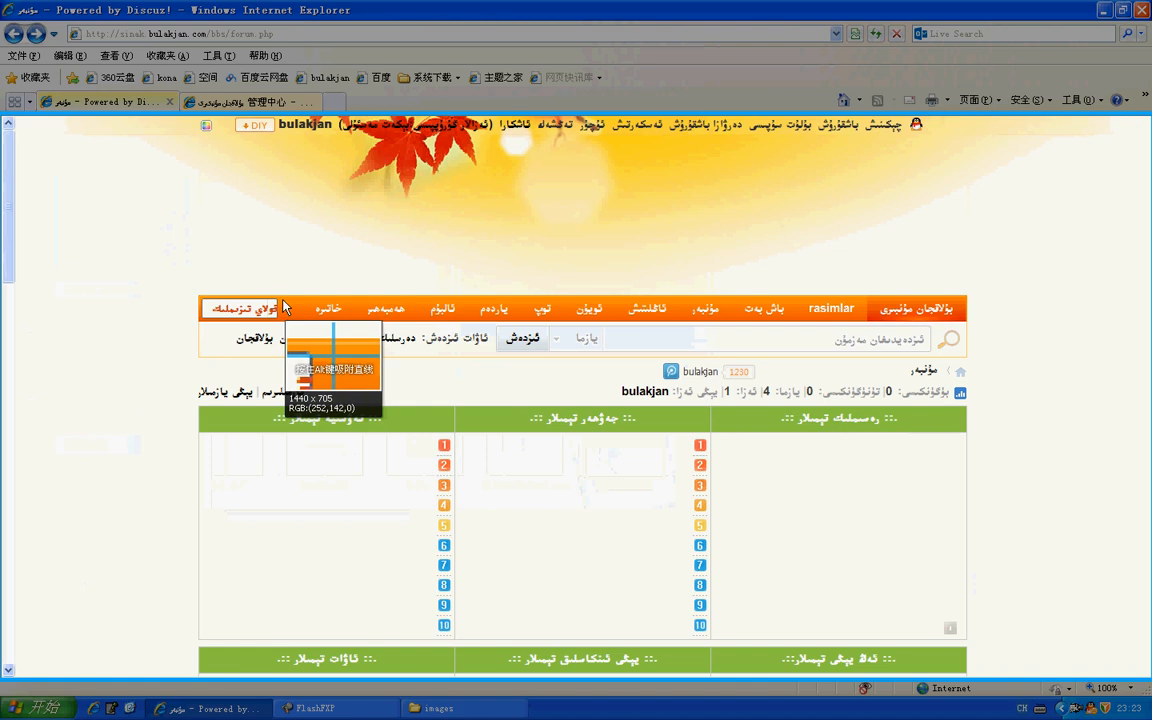
pyautogui.moveTo(279, 298); pyautogui.dragTo(311, 325)
# Step: Save the capture to the desktop as 1.jpg in JPEG format, replacing the existing file
pyautogui.click(194, 333)
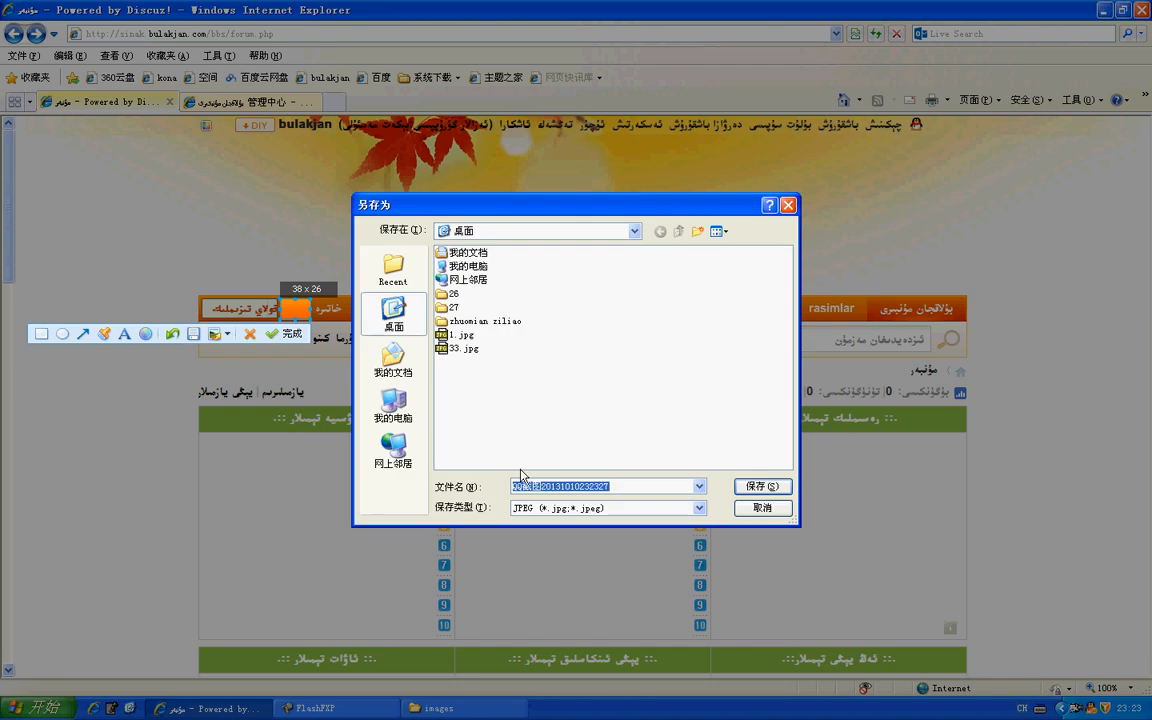
pyautogui.click(558, 508)
pyautogui.click(560, 519)
pyautogui.doubleClick(634, 487)
pyautogui.press('Return')
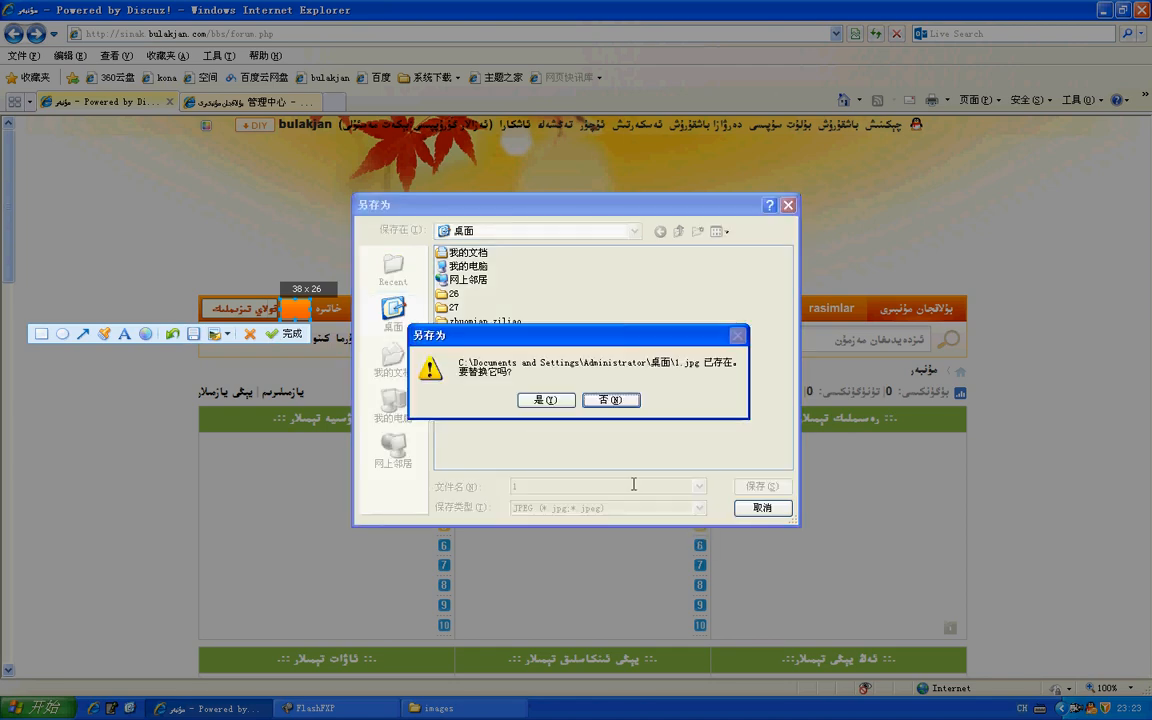
pyautogui.click(556, 404)
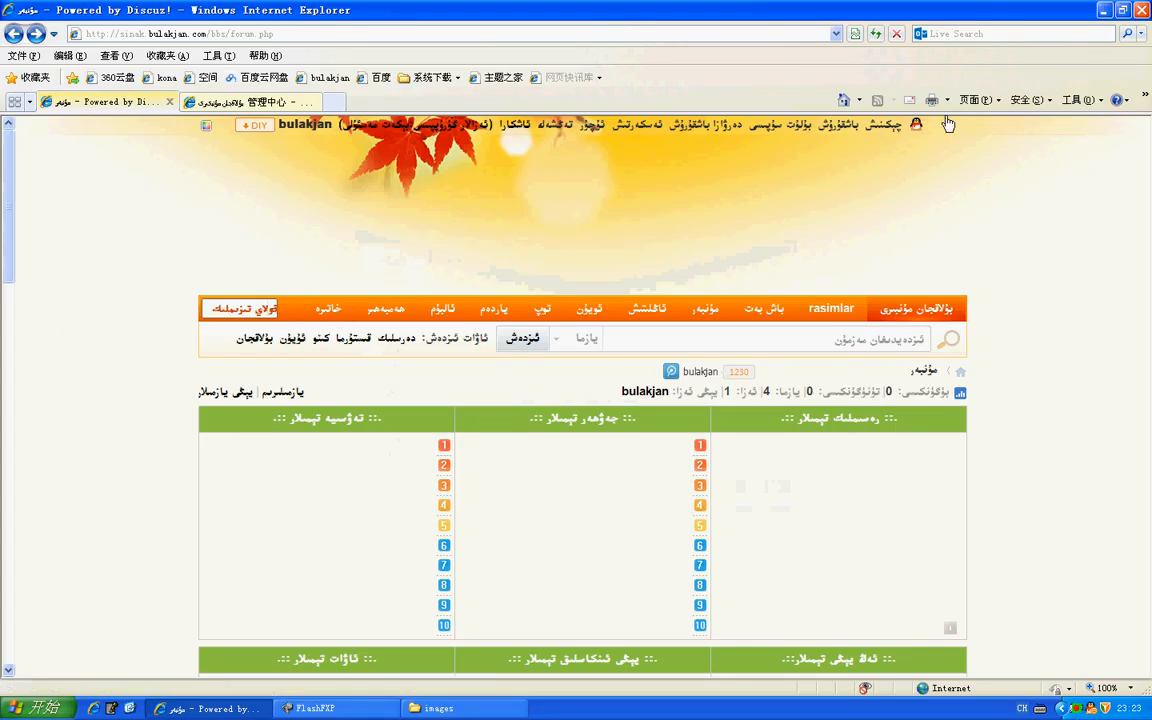
# Step: Show the desktop and open 1.jpg in Adobe Photoshop
pyautogui.click(1104, 11)
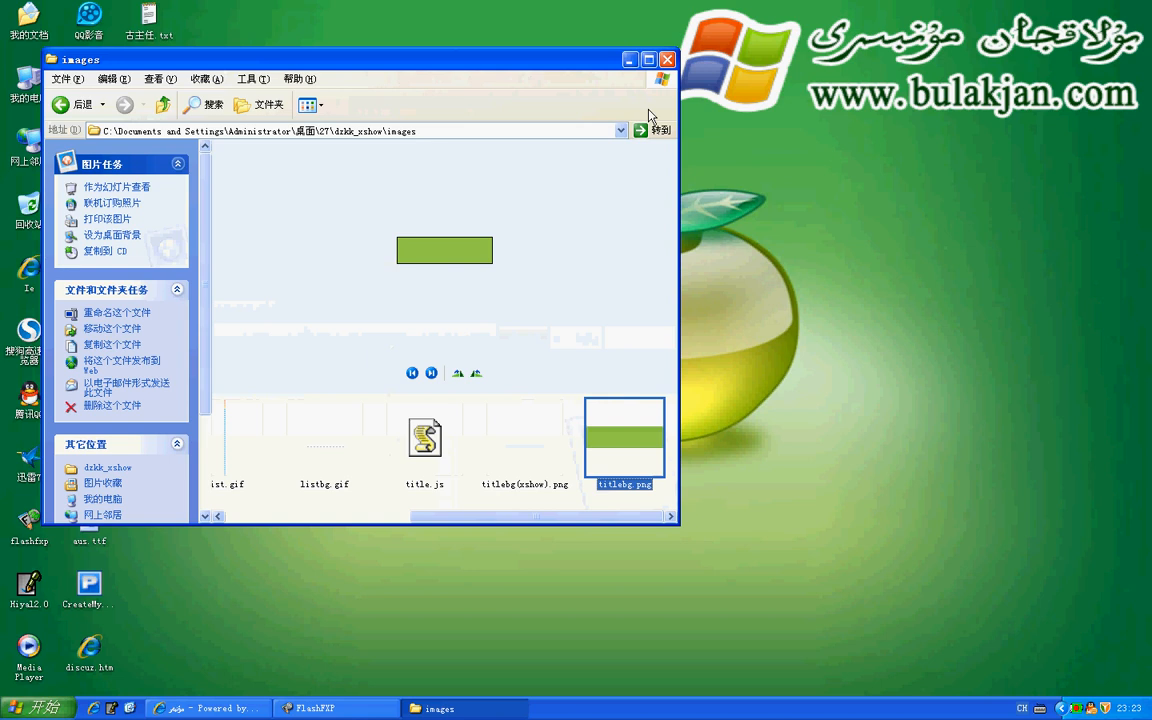
pyautogui.press('super+d')
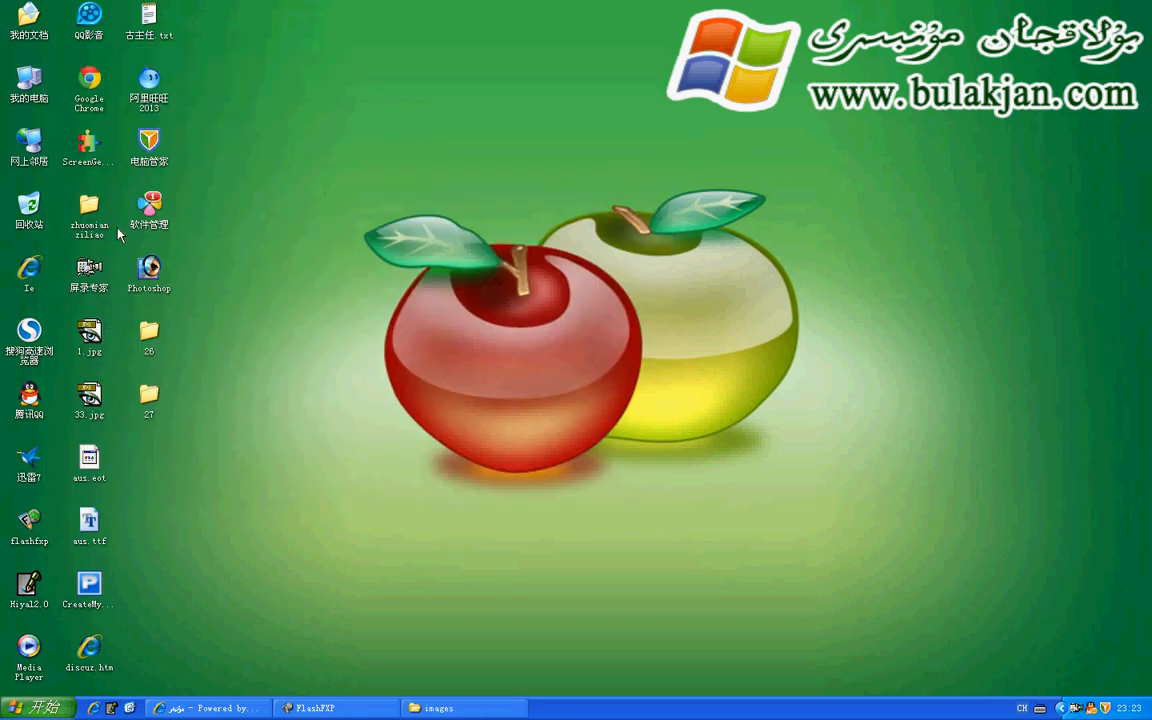
pyautogui.doubleClick(29, 26)
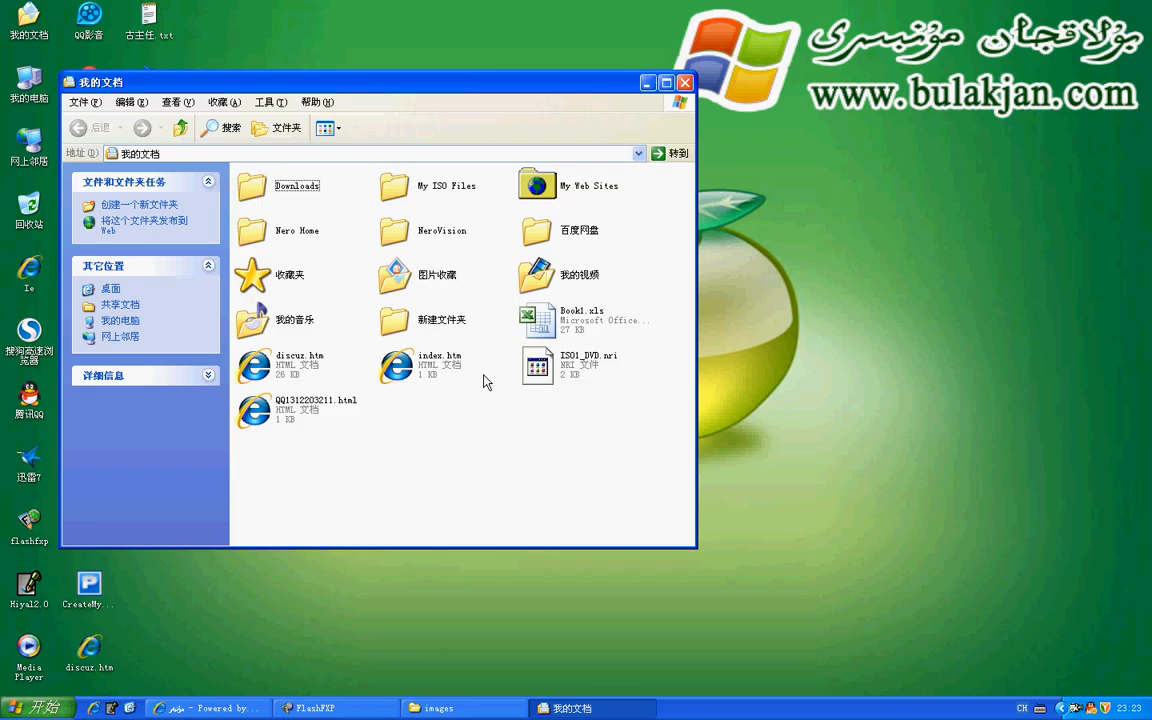
pyautogui.click(684, 83)
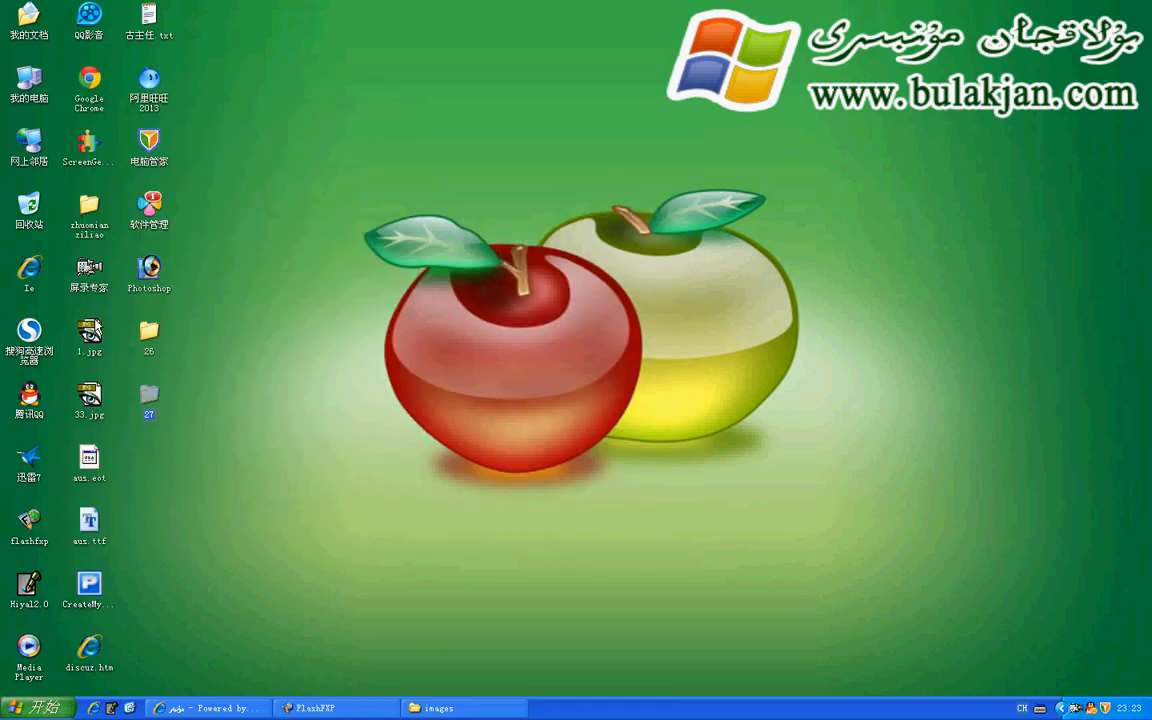
pyautogui.click(91, 332)
pyautogui.rightClick(91, 332)
pyautogui.moveTo(150, 413)
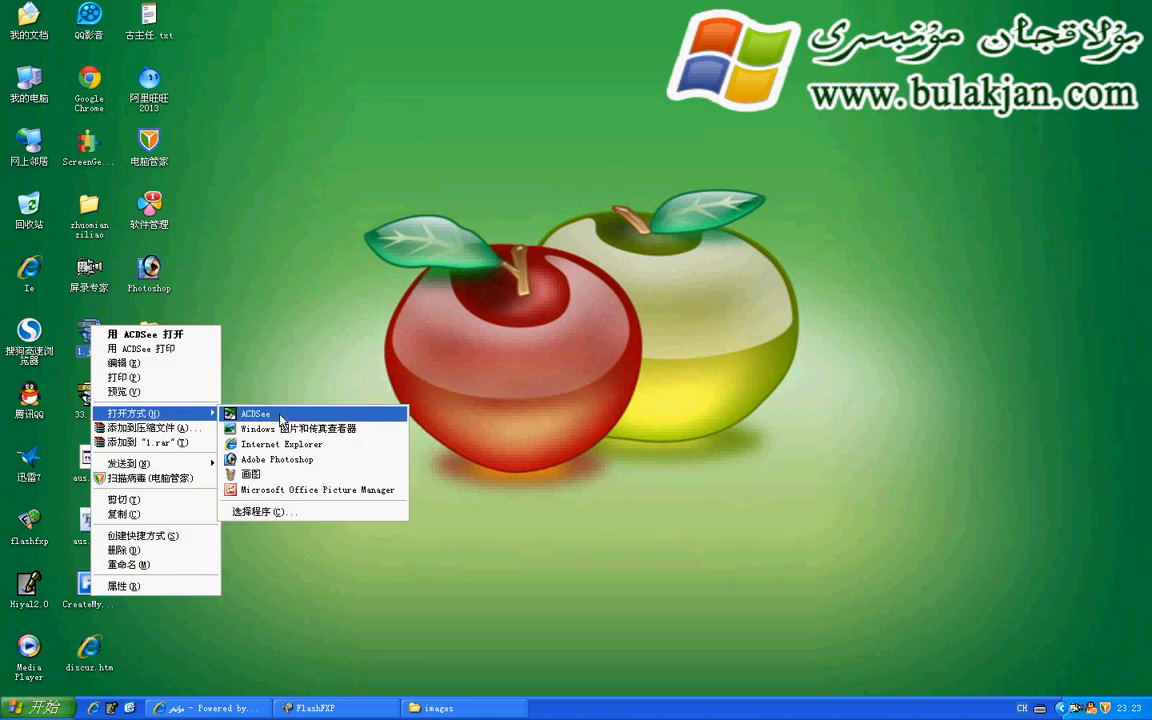
pyautogui.click(272, 460)
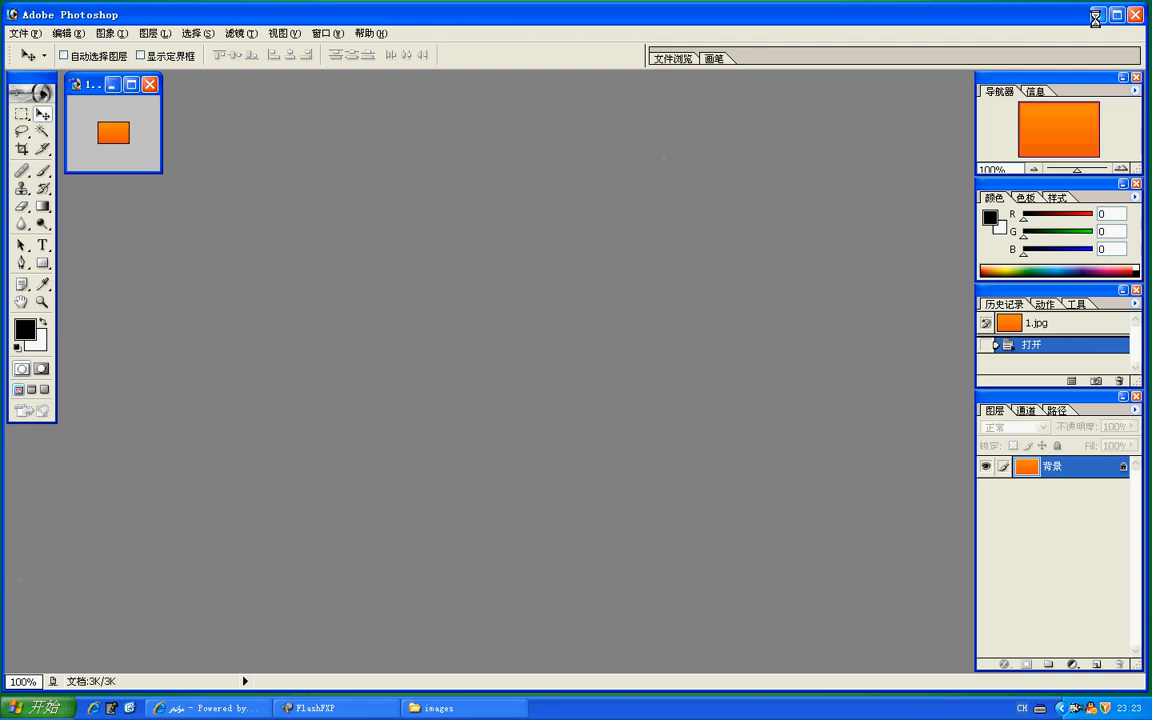
# Step: Open the desktop folder 27\dzkk_xshow\images again and check the existing titlebg.png image
pyautogui.click(1095, 15)
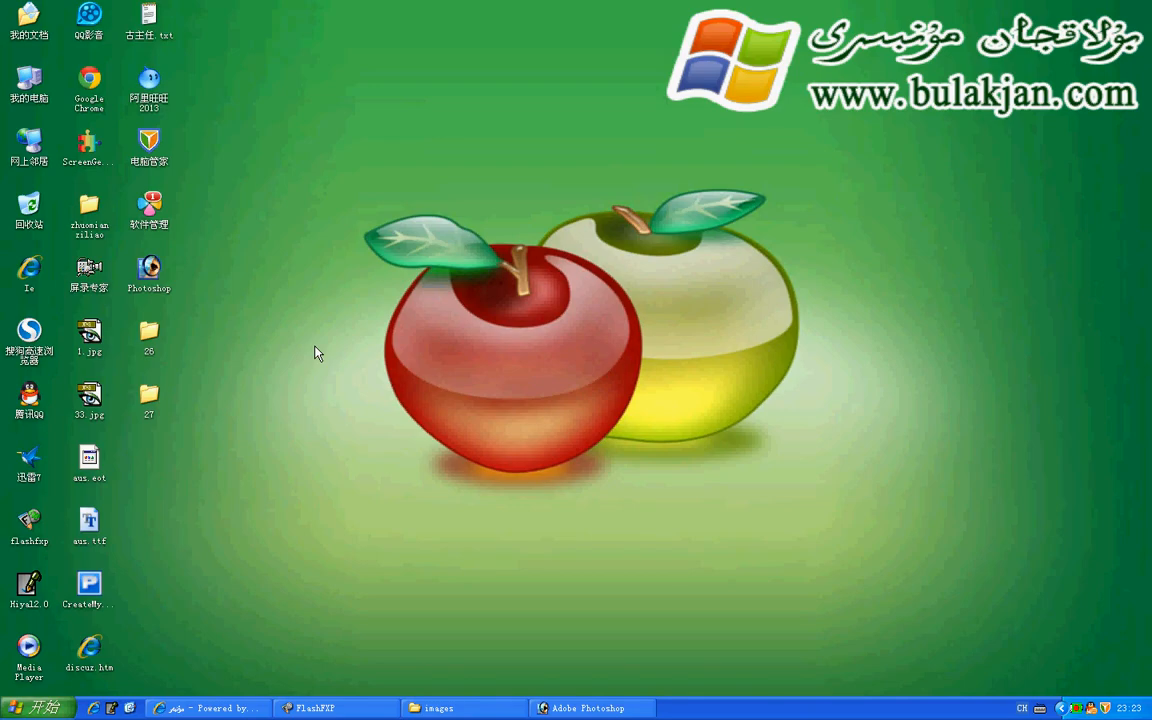
pyautogui.doubleClick(149, 396)
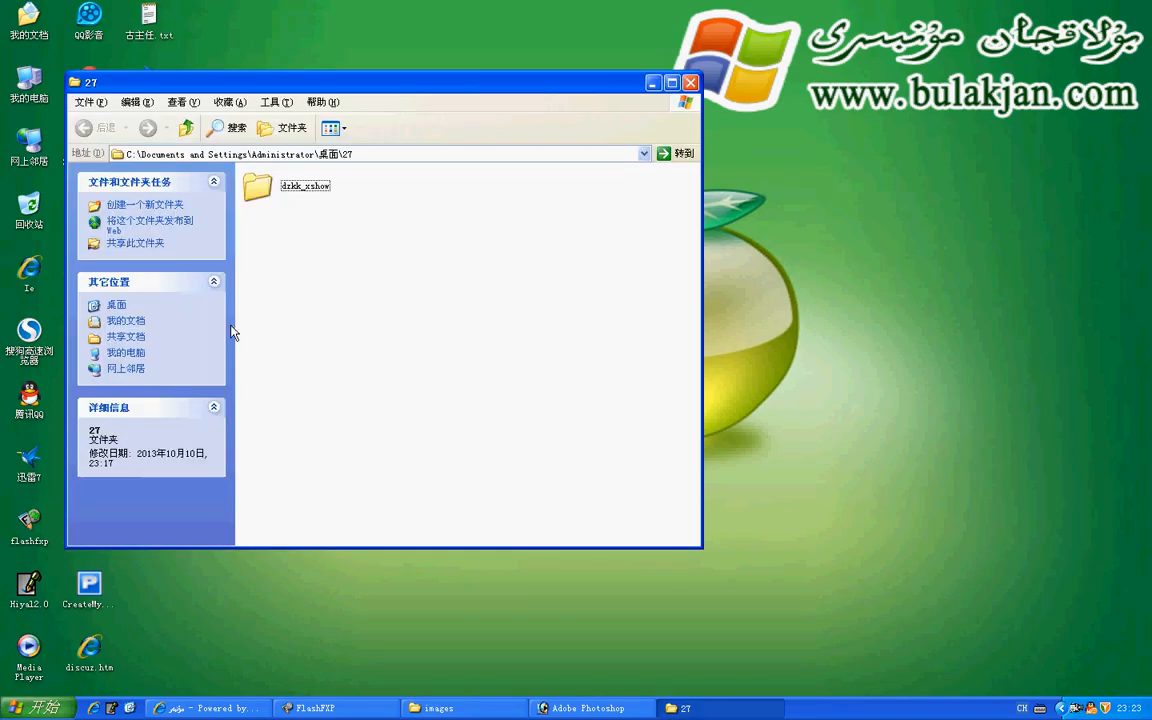
pyautogui.doubleClick(259, 190)
pyautogui.click(262, 195)
pyautogui.doubleClick(263, 198)
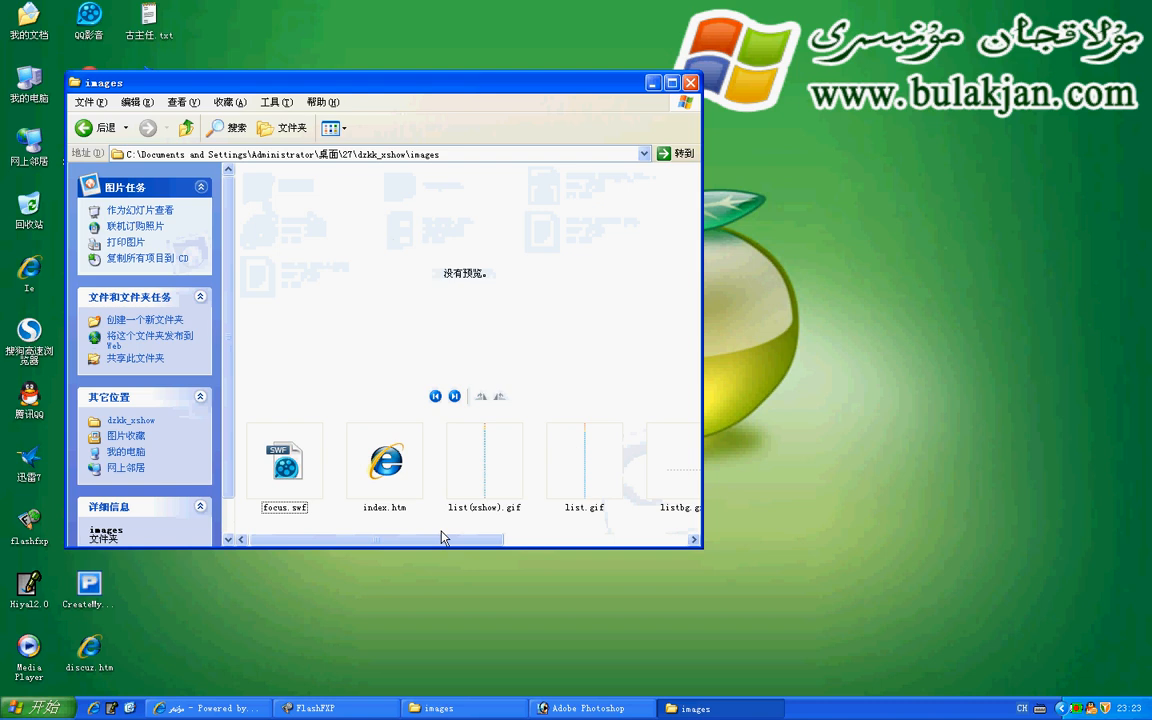
pyautogui.click(592, 470)
pyautogui.moveTo(495, 547); pyautogui.dragTo(685, 545)
pyautogui.click(655, 470)
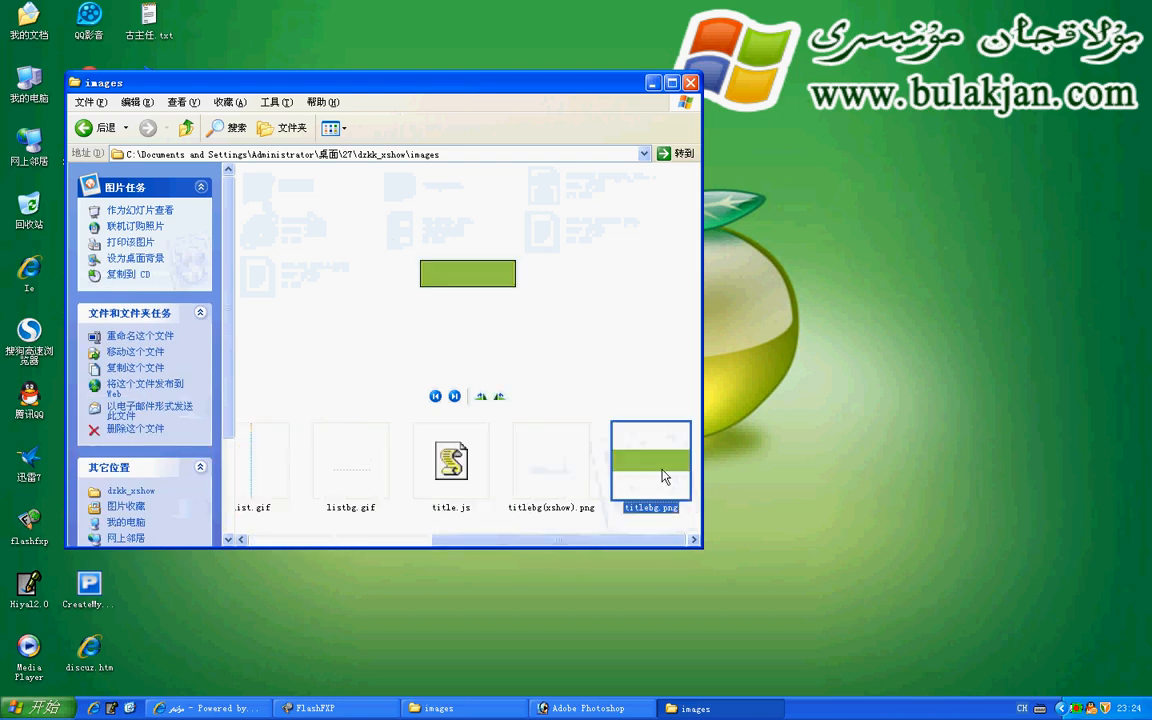
# Step: Return to Photoshop and resize the orange image to 120 pixels wide and 34 pixels high
pyautogui.click(653, 82)
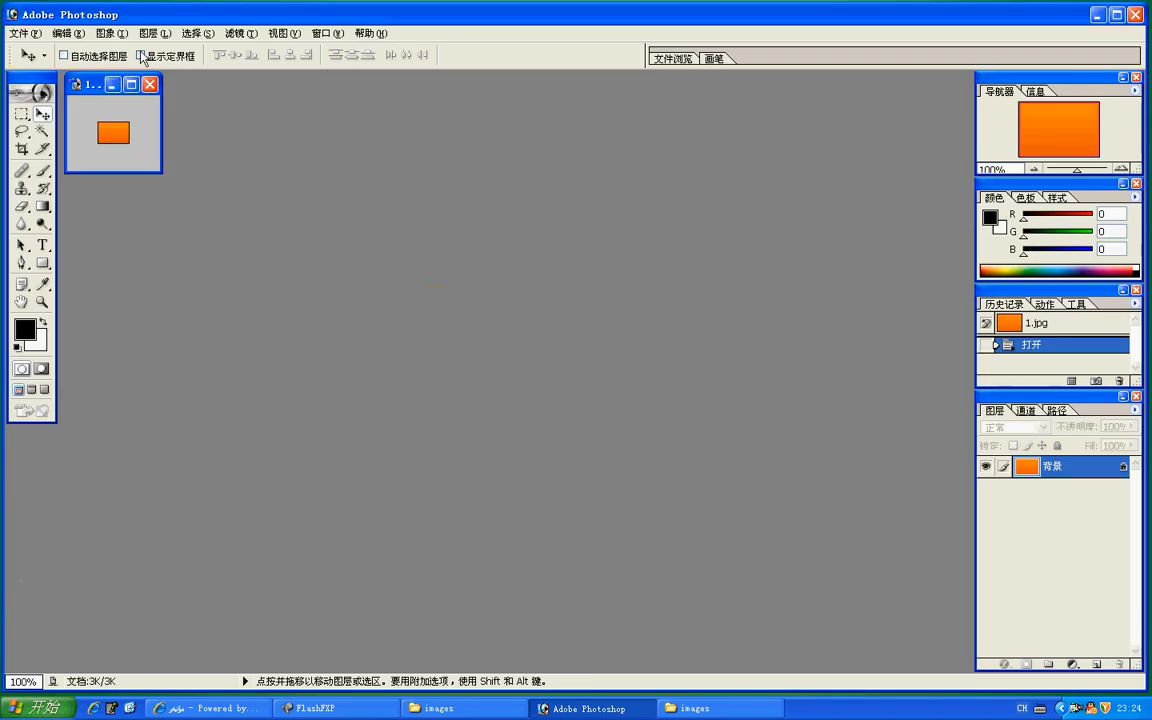
pyautogui.click(156, 35)
pyautogui.click(118, 35)
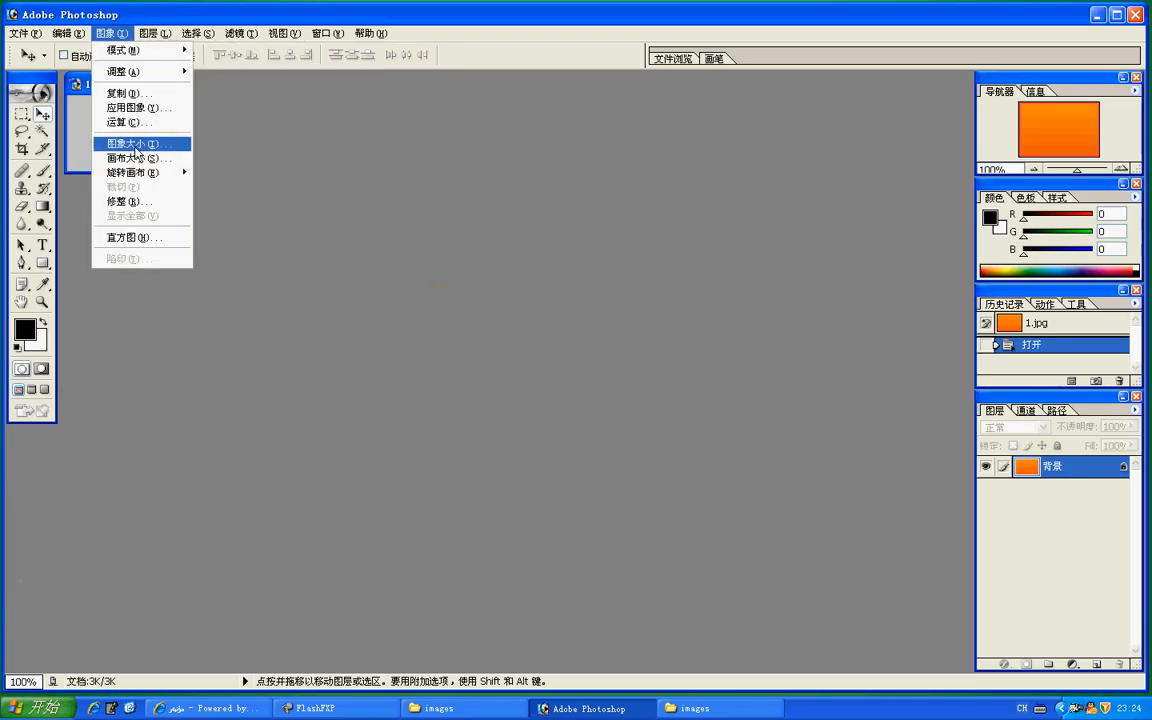
pyautogui.click(120, 141)
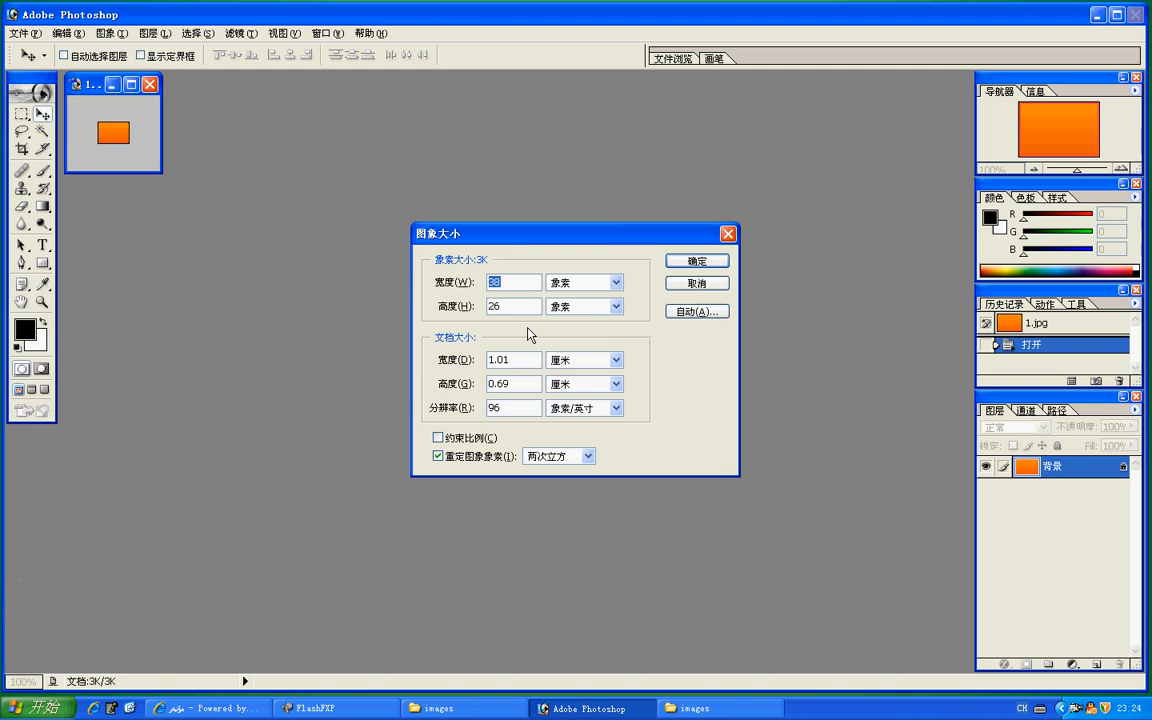
pyautogui.write('120')
pyautogui.doubleClick(506, 305)
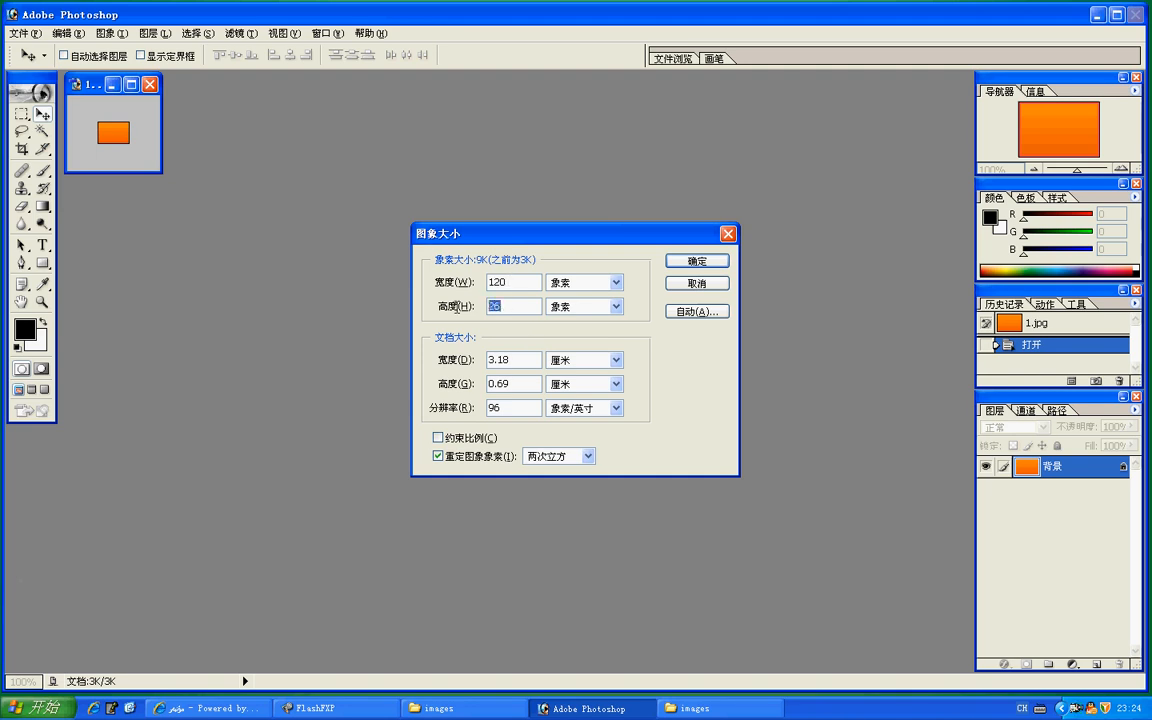
pyautogui.write('34')
pyautogui.click(672, 264)
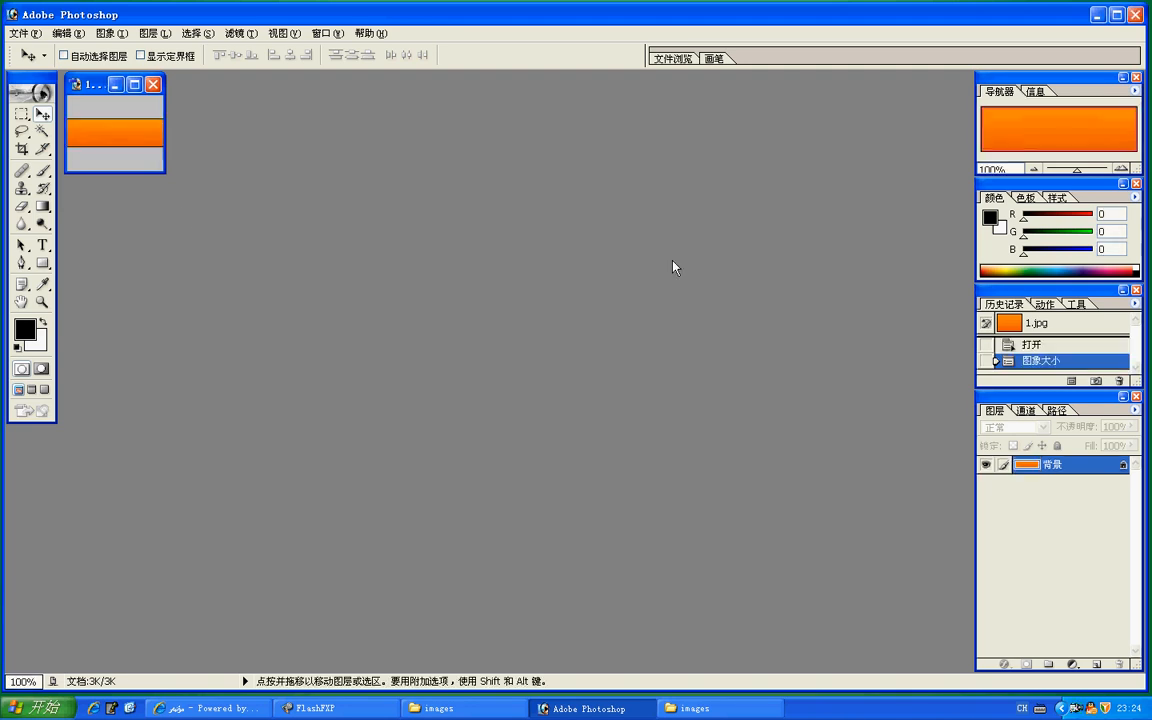
# Step: Save the resized image in PNG format over titlebg.png in 27\dzkk_xshow\images, with interlacing set to 无
pyautogui.click(27, 35)
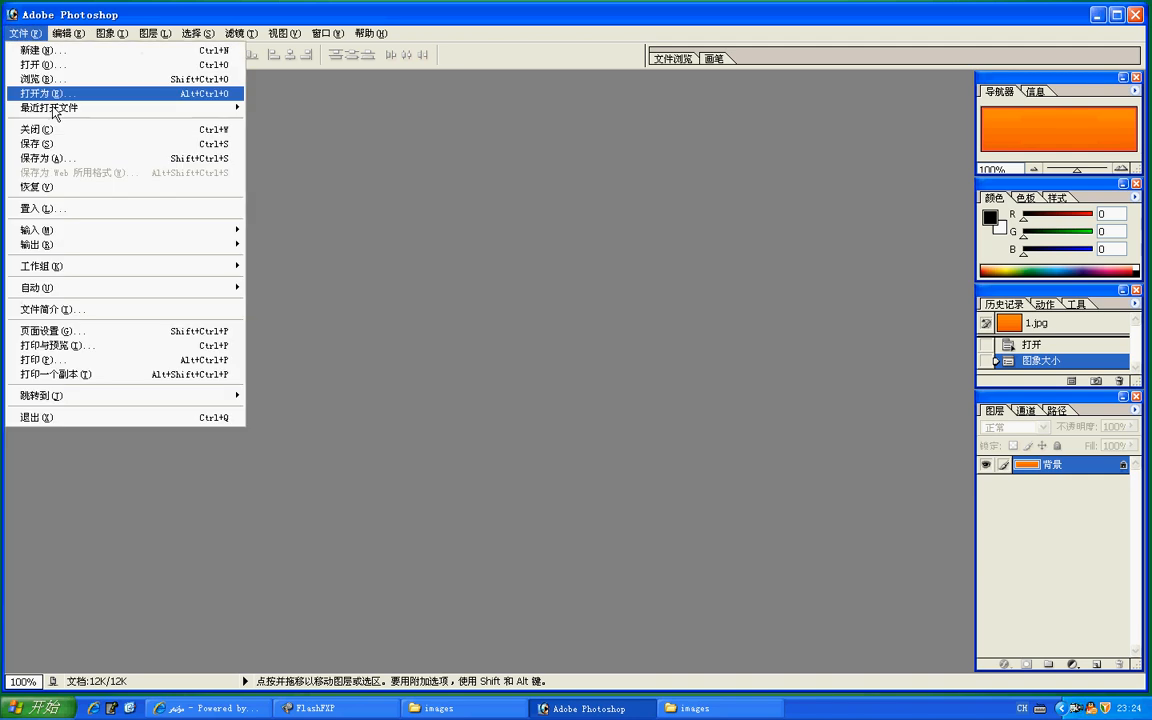
pyautogui.click(68, 165)
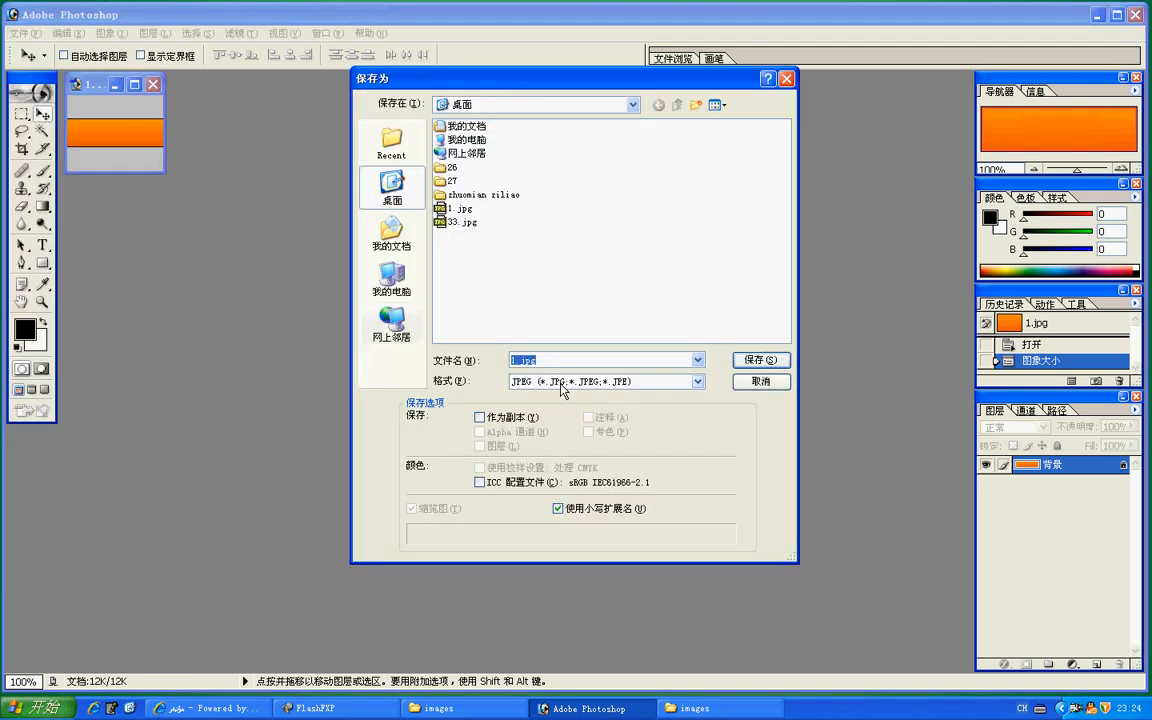
pyautogui.click(565, 381)
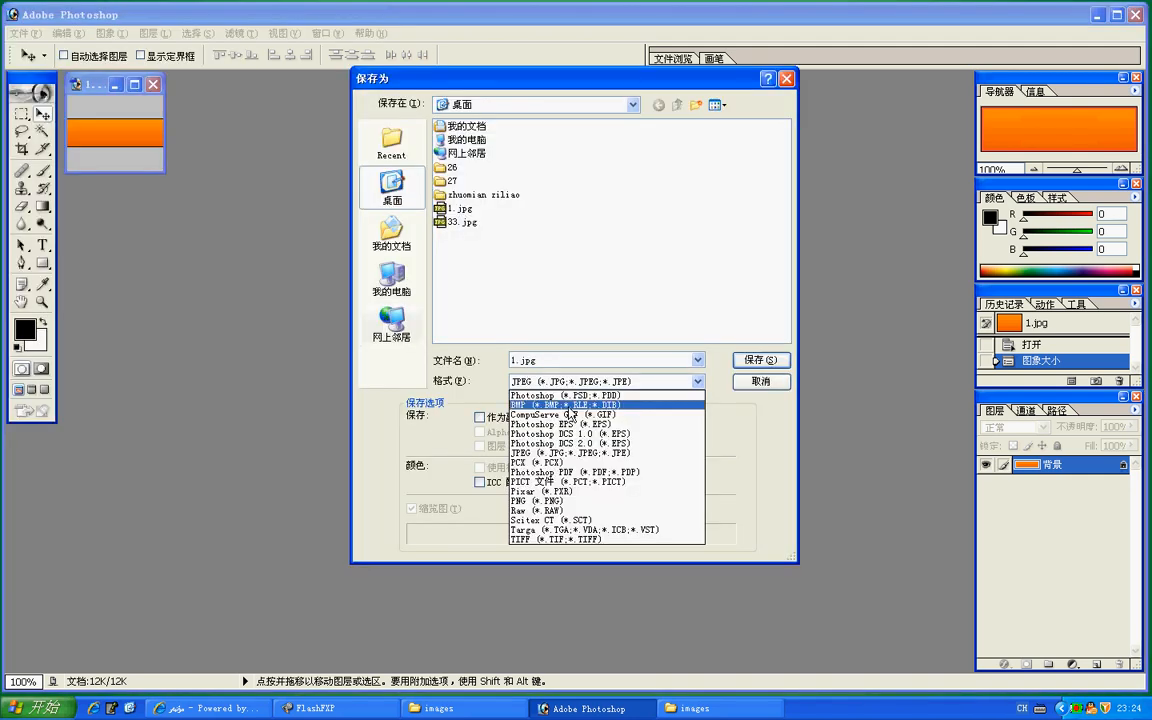
pyautogui.click(540, 500)
pyautogui.doubleClick(452, 181)
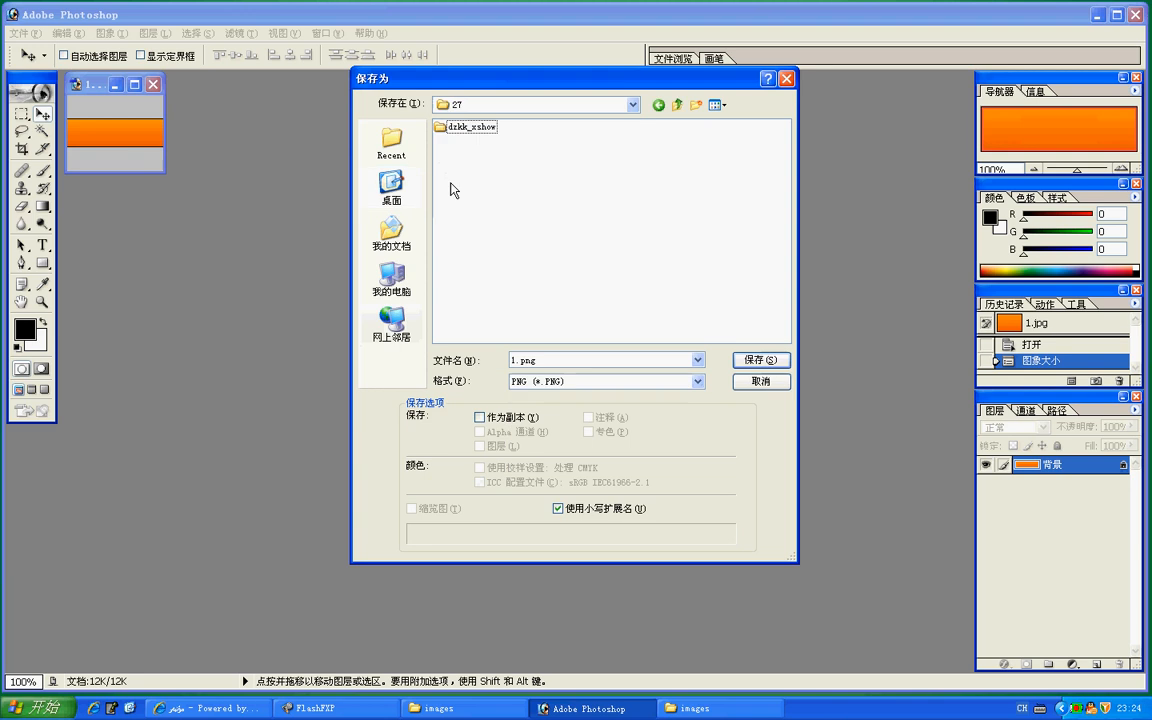
pyautogui.doubleClick(462, 126)
pyautogui.doubleClick(461, 130)
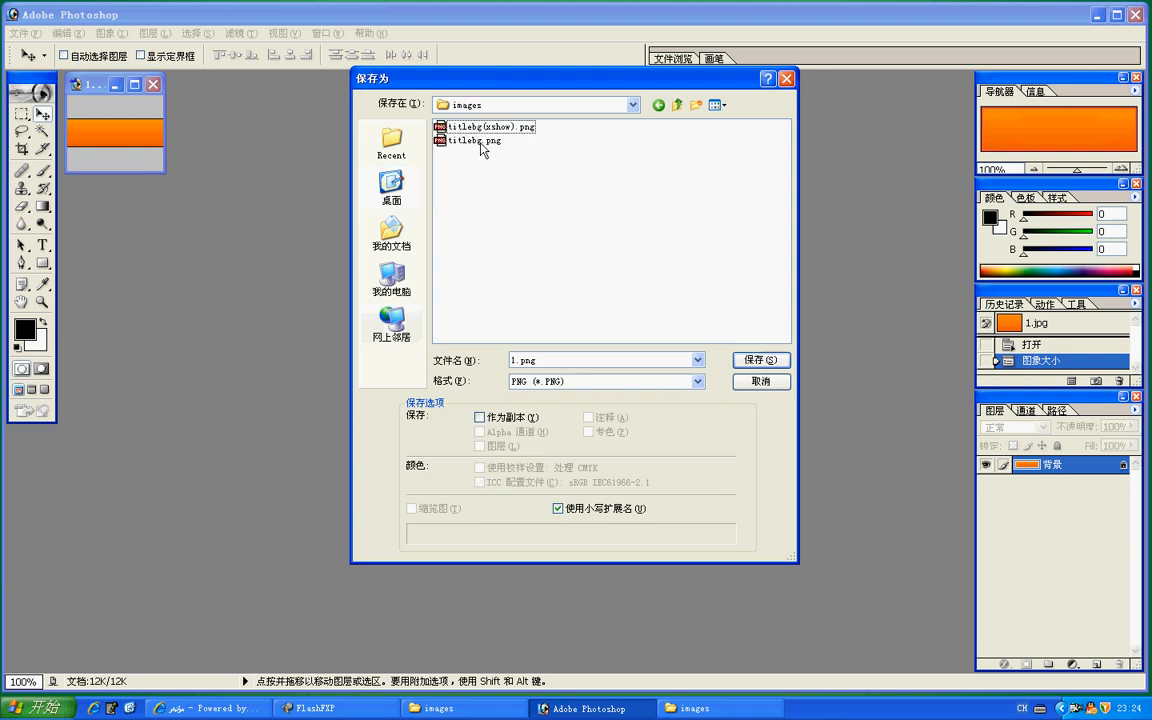
pyautogui.click(476, 146)
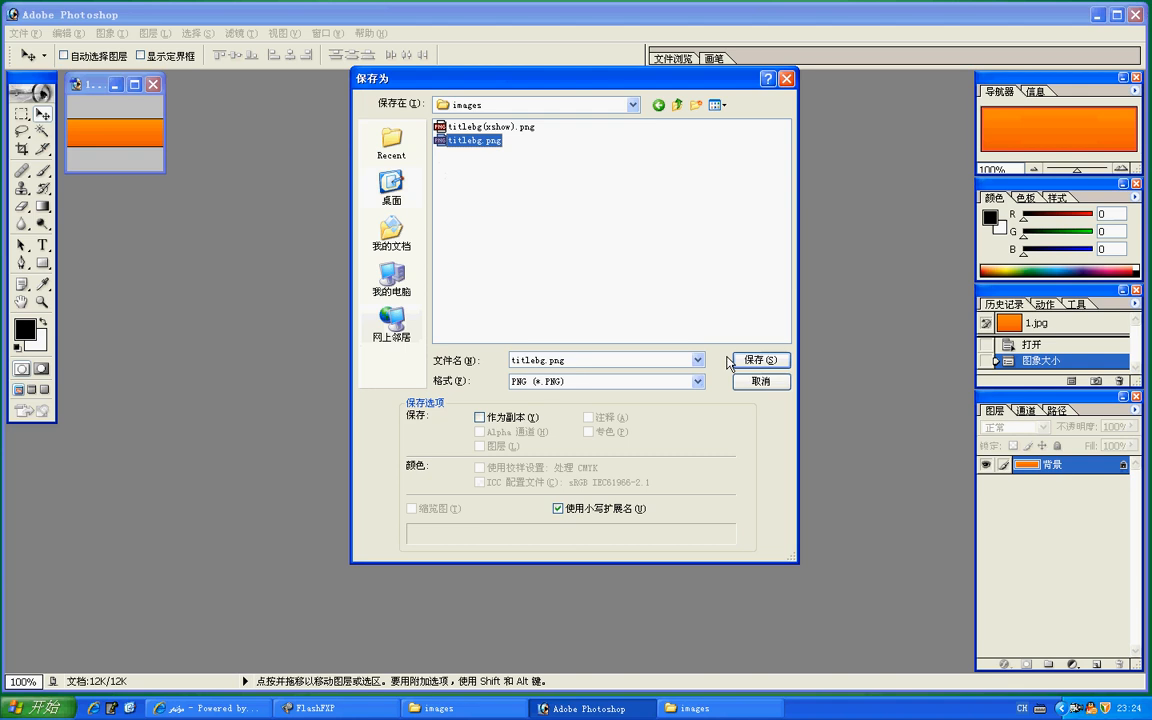
pyautogui.press('Return')
pyautogui.click(541, 277)
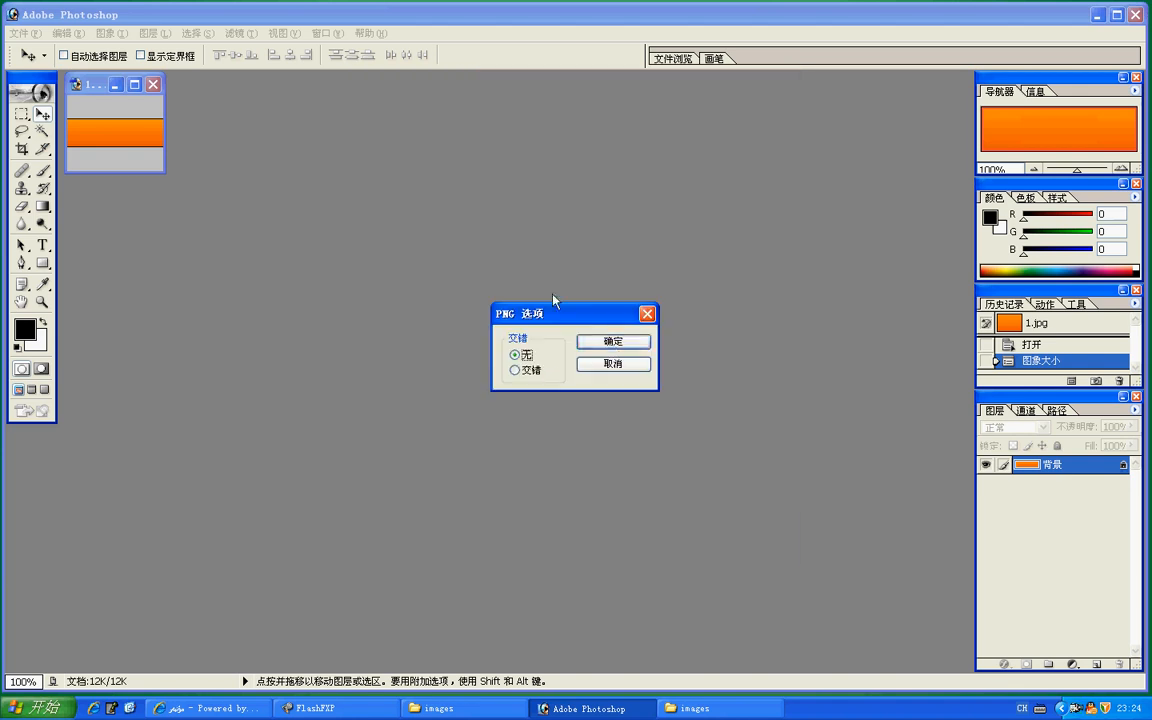
pyautogui.click(609, 340)
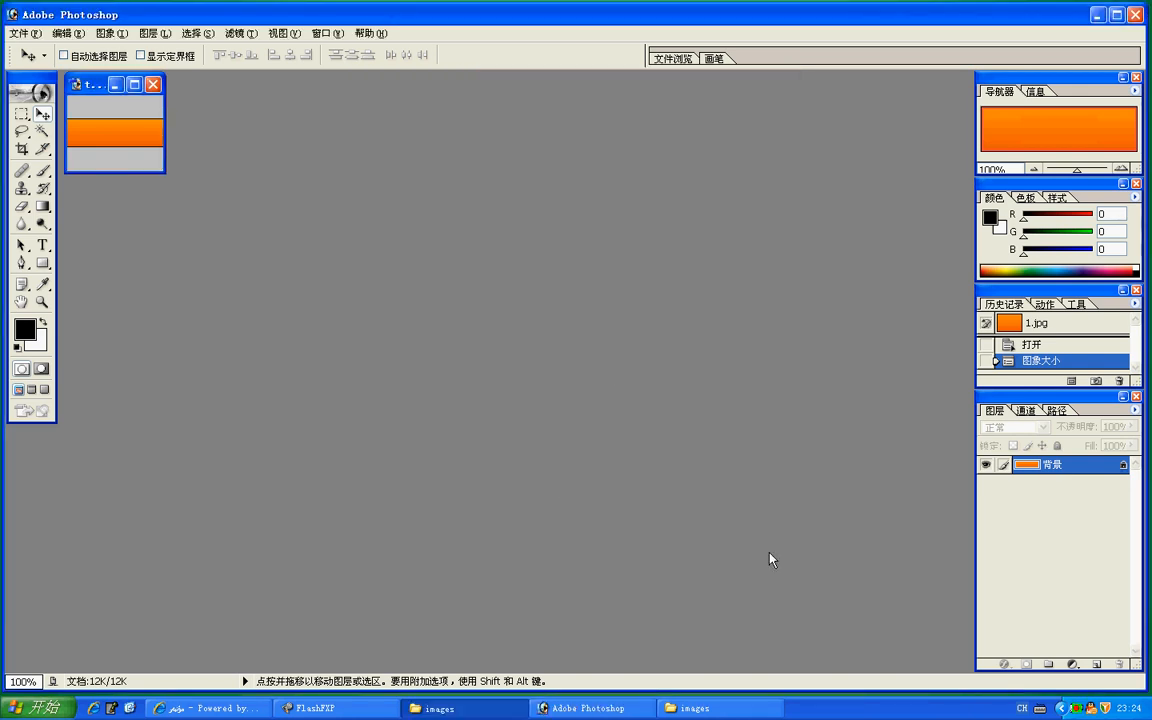
# Step: Switch to FlashFXP and open the dzkk_xshow images folder on both the server and the local side
pyautogui.hotkey('alt', 'Tab')
pyautogui.click(316, 708)
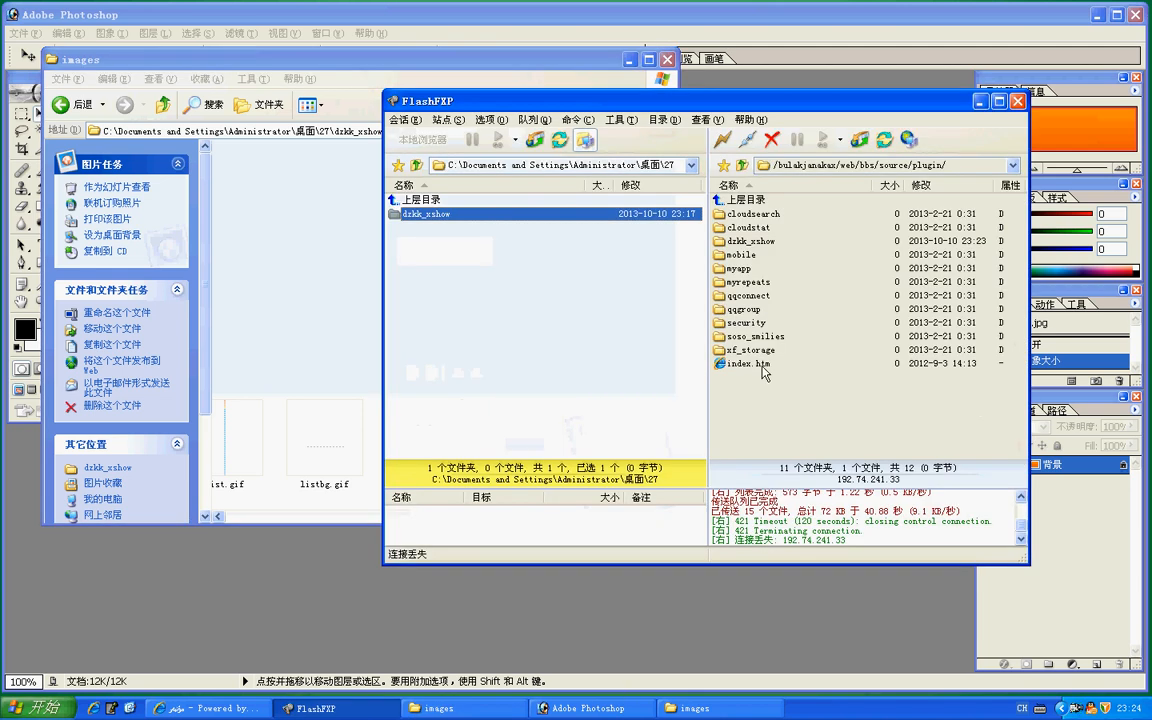
pyautogui.click(750, 242)
pyautogui.doubleClick(750, 246)
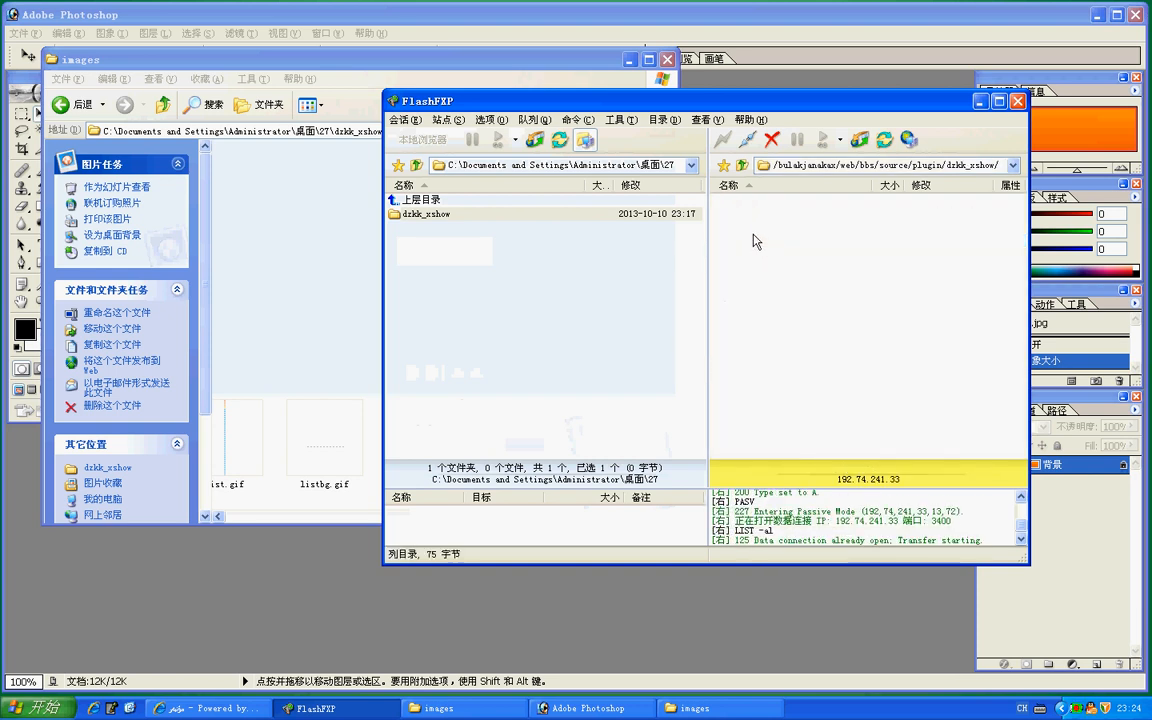
pyautogui.doubleClick(726, 215)
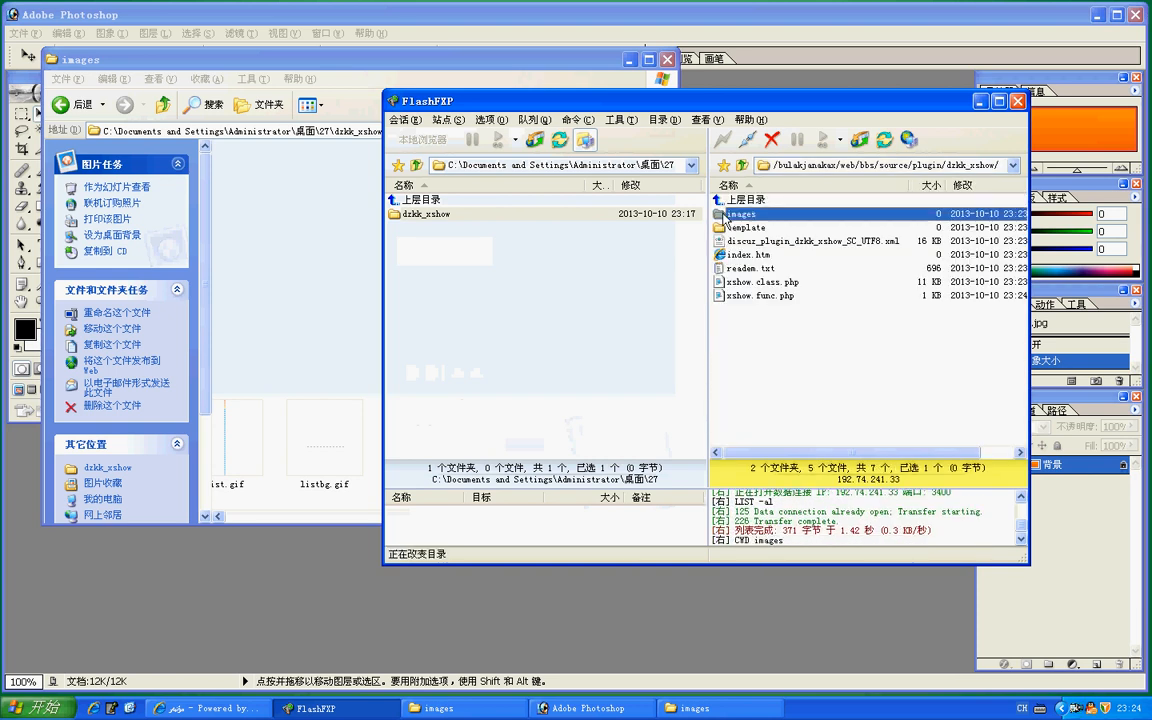
pyautogui.doubleClick(421, 215)
pyautogui.doubleClick(421, 214)
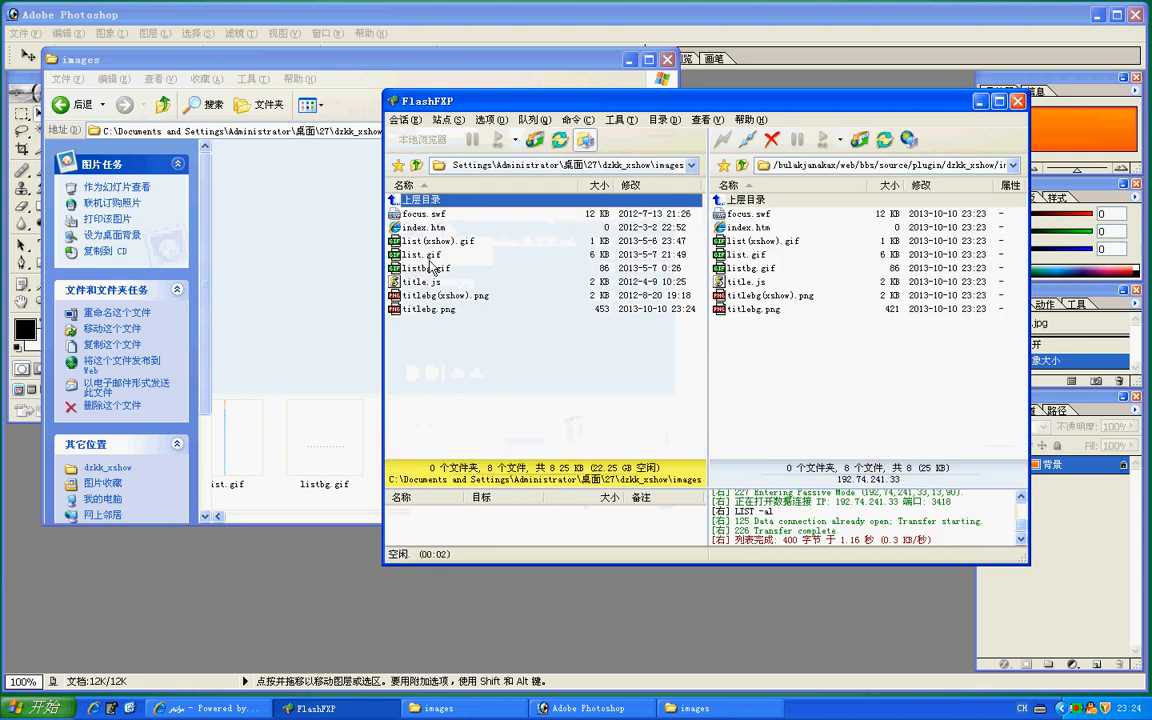
# Step: Upload the local titlebg.png to the server's dzkk_xshow images folder, overwriting the existing file
pyautogui.click(428, 310)
pyautogui.rightClick(400, 310)
pyautogui.click(462, 322)
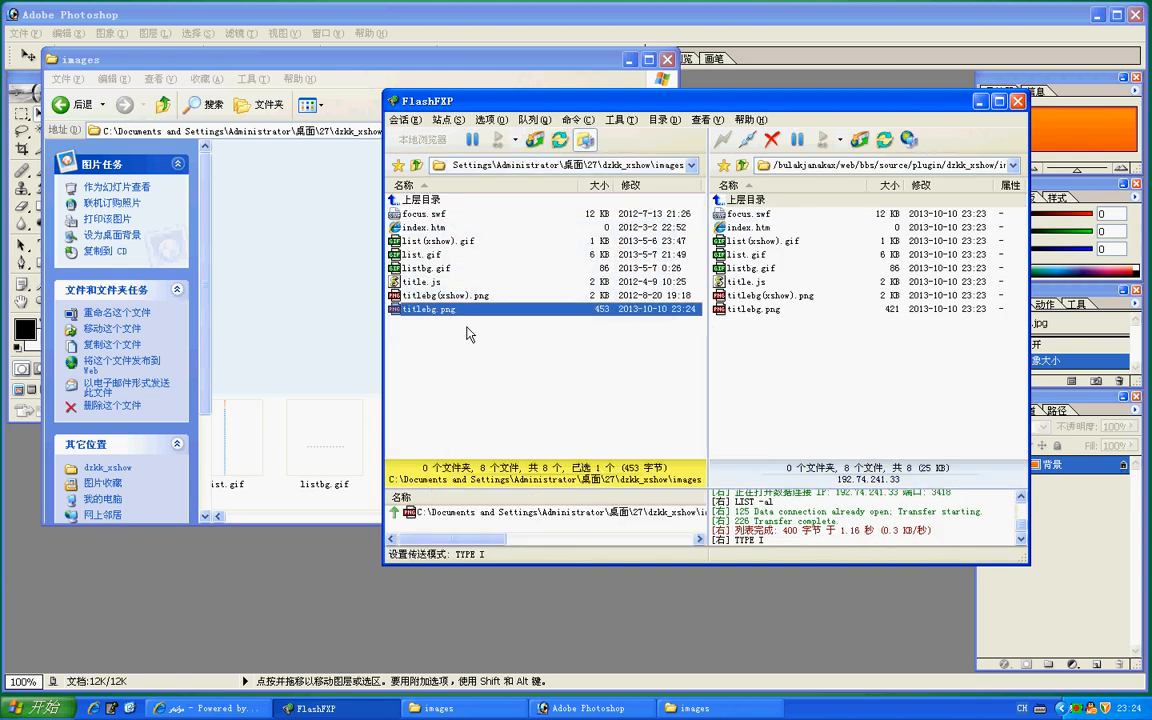
pyautogui.click(604, 406)
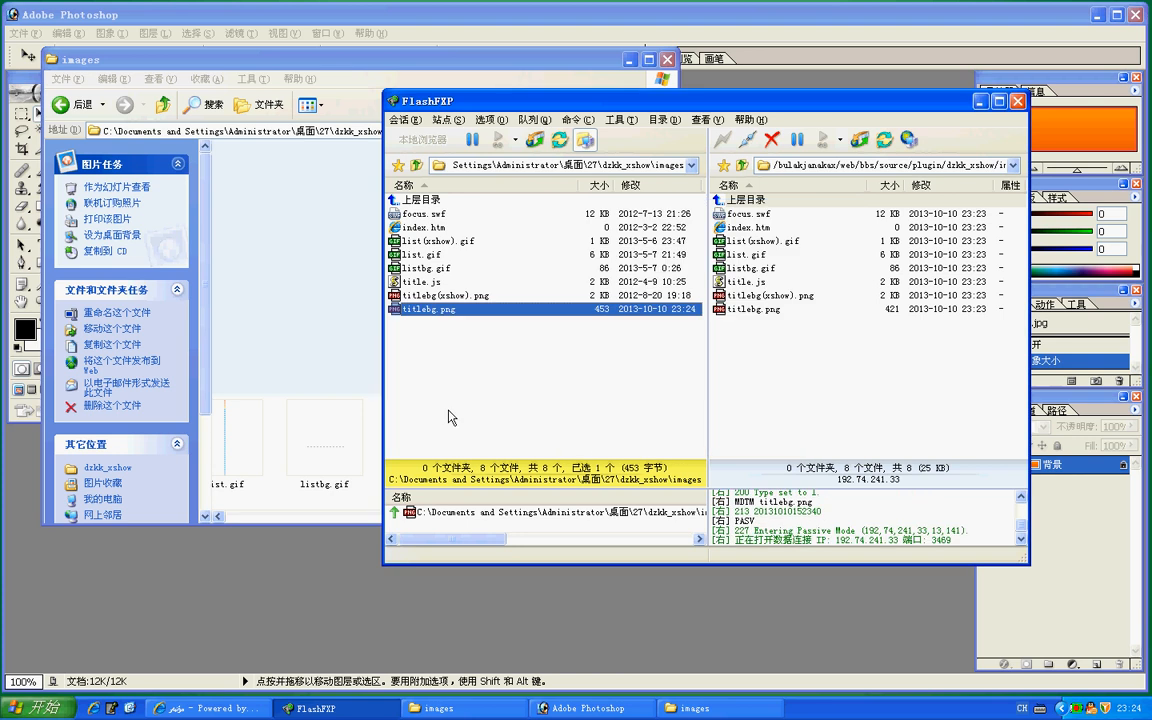
# Step: Reload the forum page in Internet Explorer and examine the title backgrounds of the topic grids
pyautogui.click(175, 710)
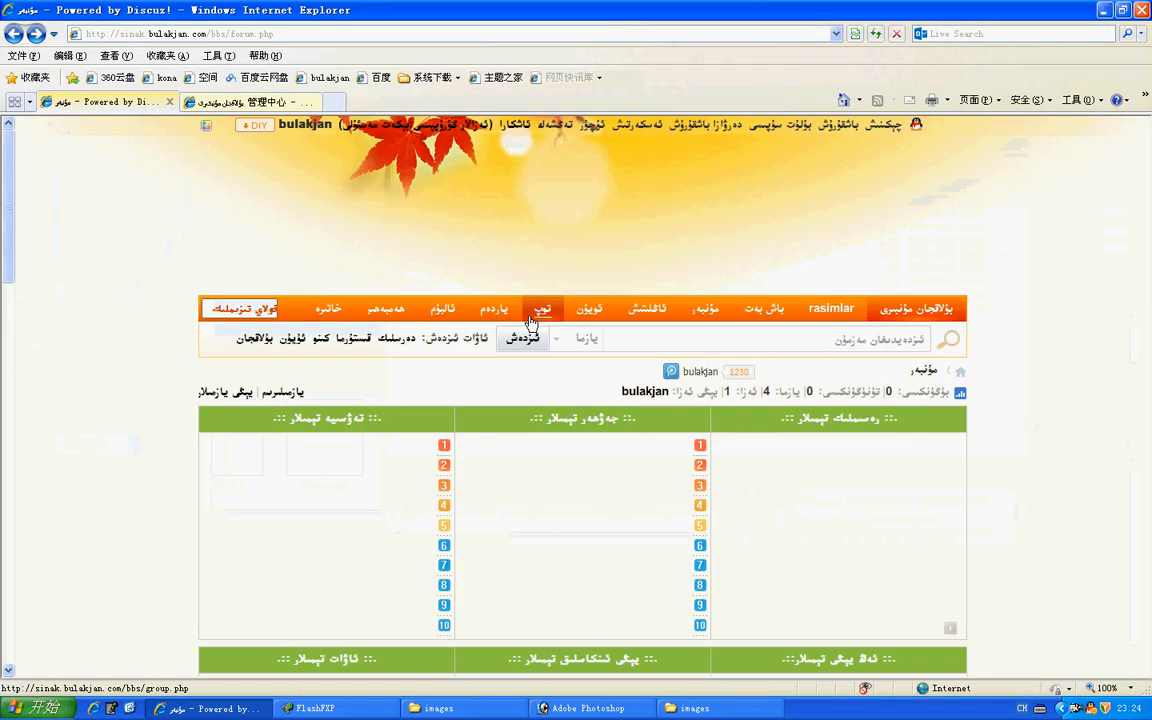
pyautogui.click(876, 33)
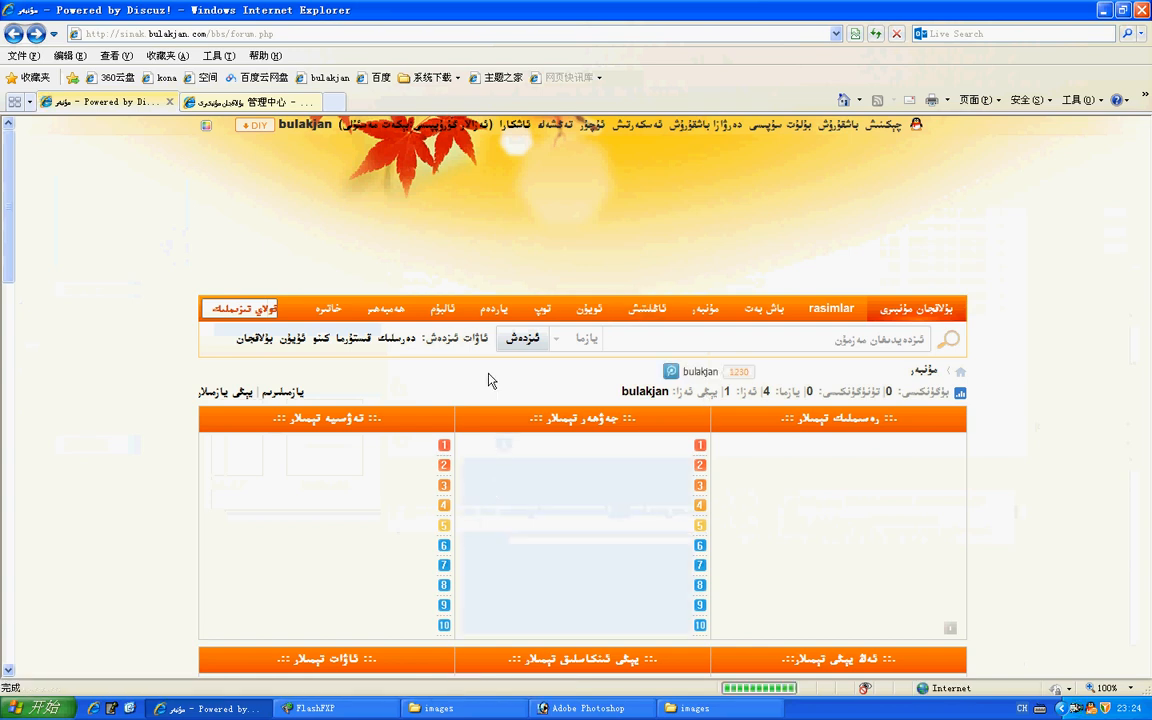
pyautogui.scroll(-8, 545, 490)
pyautogui.scroll(-2, 545, 490)
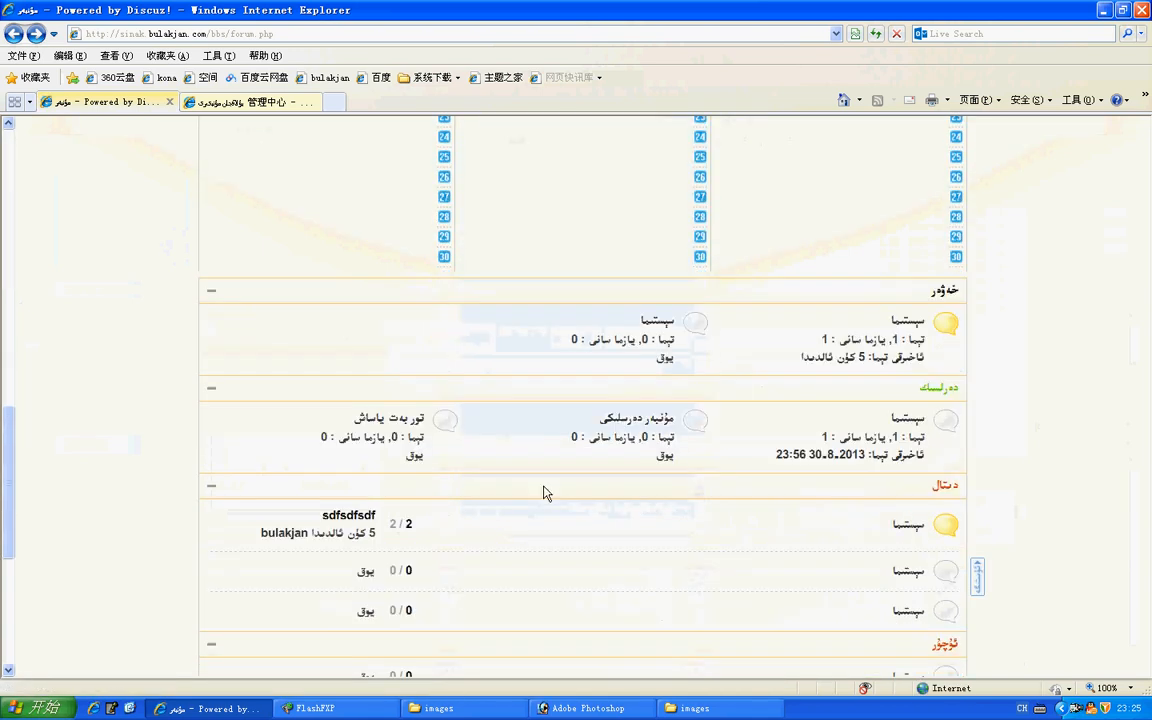
pyautogui.scroll(10, 545, 485)
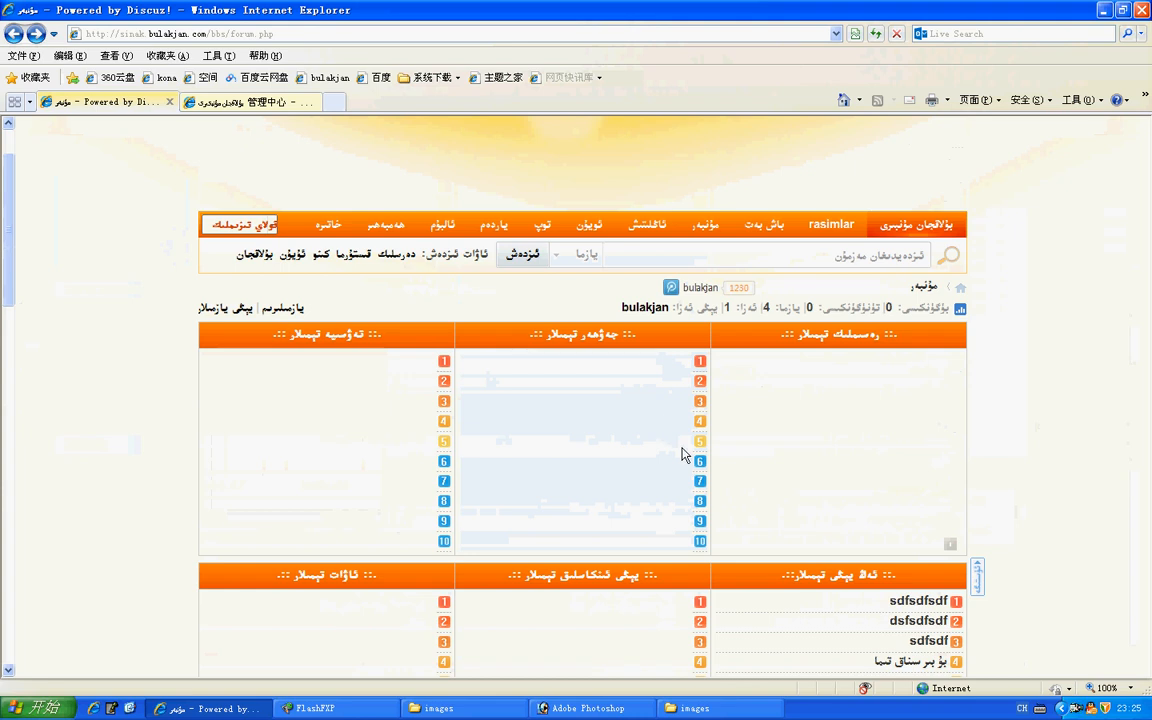